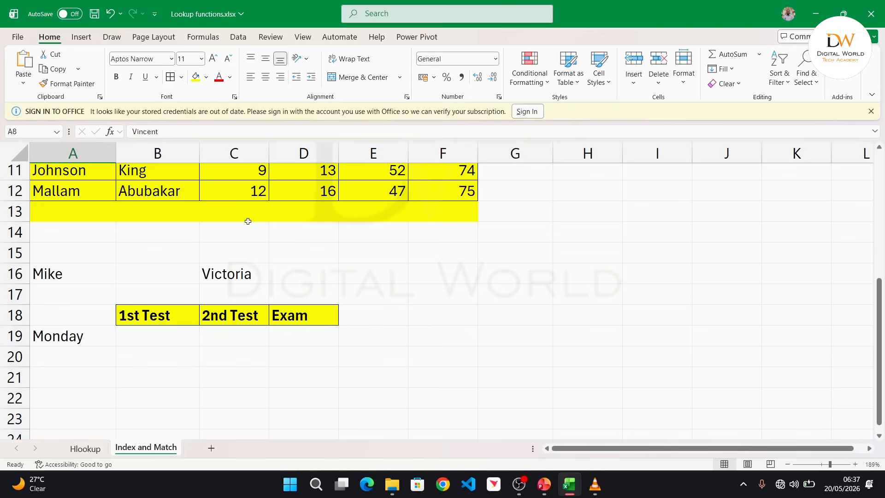
Start an INDEX formula in cell F15 with the First Name column range A2:A12 as its array.
{"action": "scroll", "coordinate": [205, 384], "scroll_direction": "down", "scroll_amount": 1}
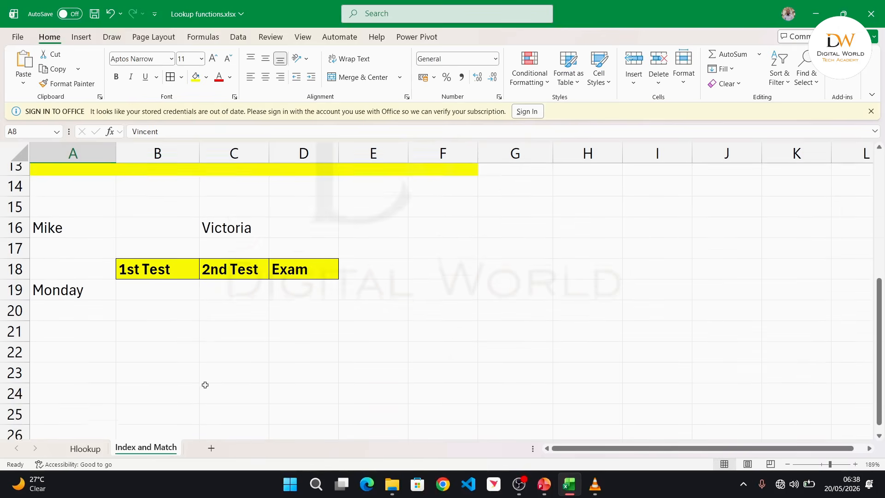
{"action": "scroll", "coordinate": [418, 284], "scroll_direction": "up", "scroll_amount": 1}
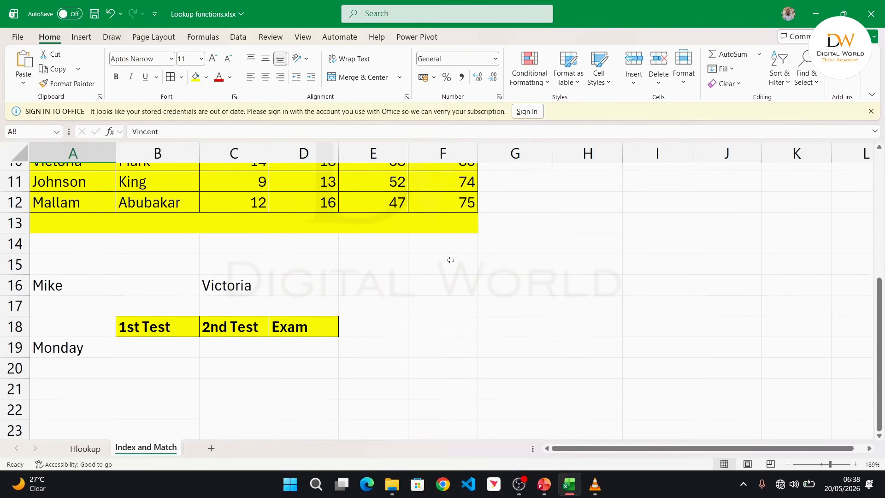
{"action": "left_click", "coordinate": [432, 266]}
{"action": "type", "text": "="}
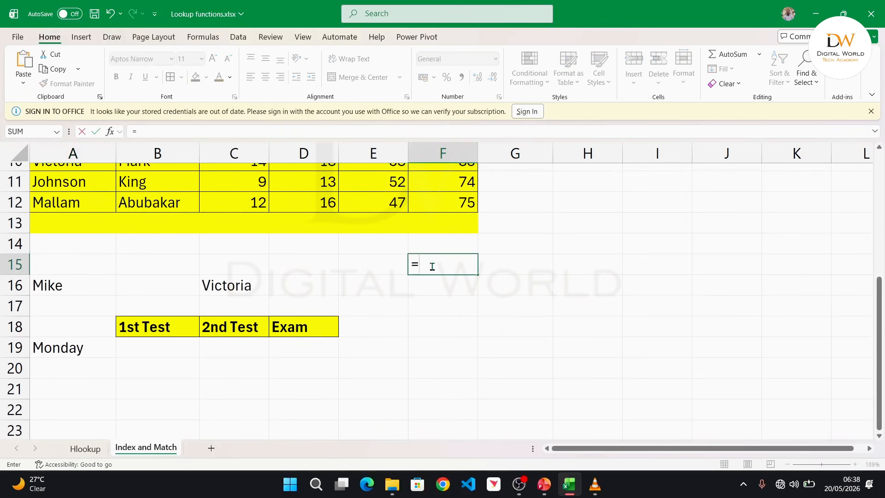
{"action": "type", "text": "index"}
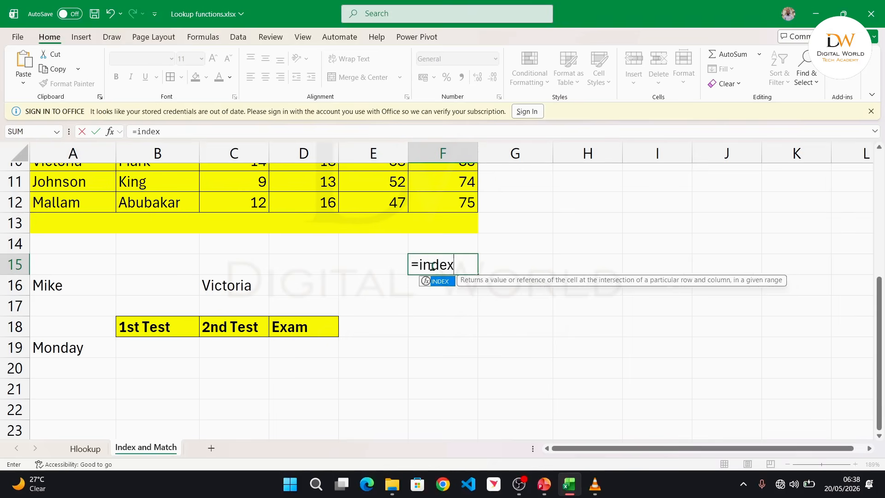
{"action": "key", "text": "Tab"}
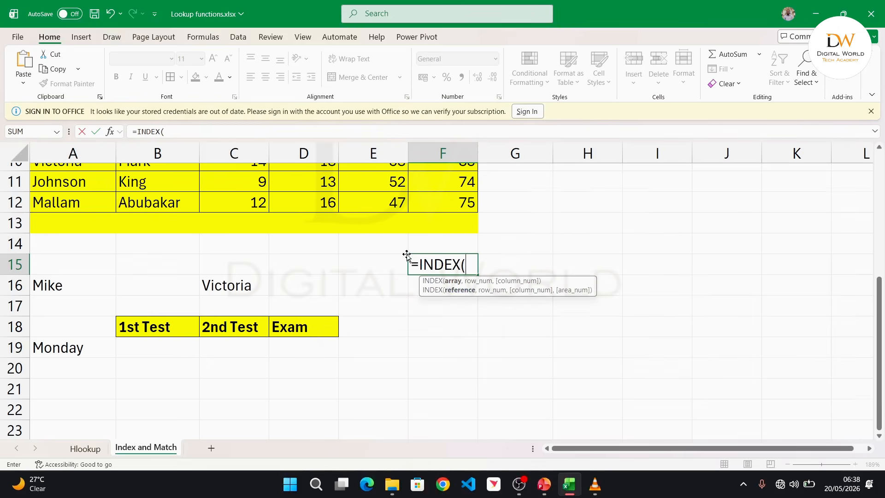
{"action": "scroll", "coordinate": [406, 254], "scroll_direction": "up", "scroll_amount": 3}
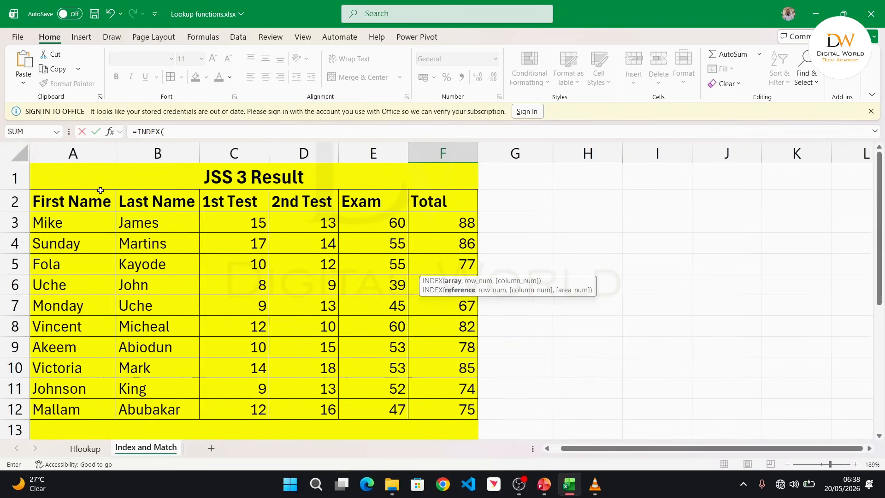
{"action": "left_click_drag", "start_coordinate": [73, 199], "coordinate": [69, 361]}
{"action": "scroll", "coordinate": [69, 360], "scroll_direction": "up", "scroll_amount": 1}
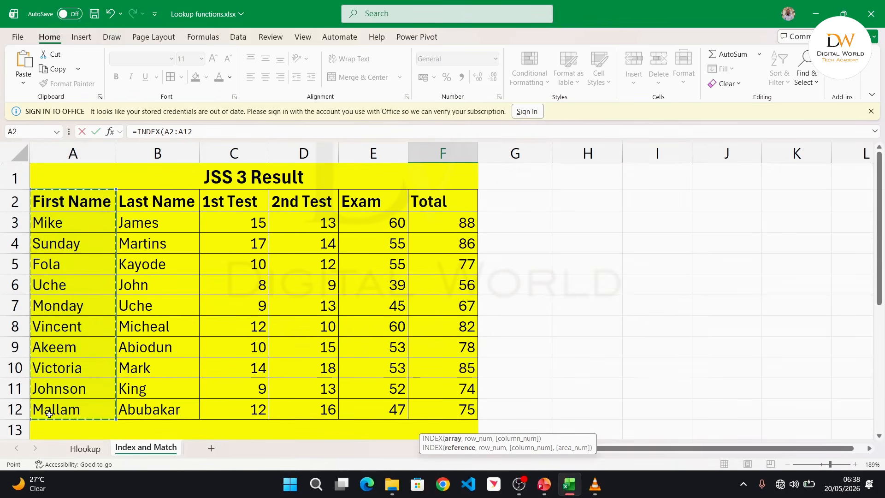
{"action": "scroll", "coordinate": [356, 305], "scroll_direction": "down", "scroll_amount": 3}
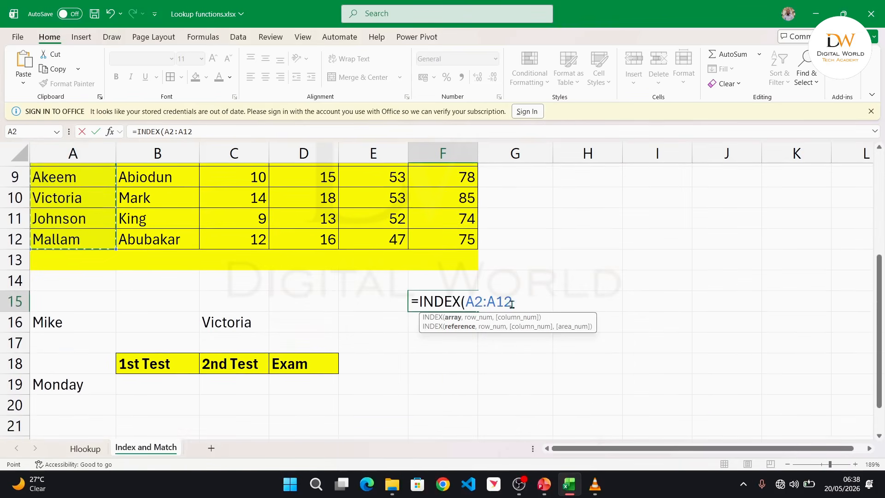
{"action": "type", "text": ","}
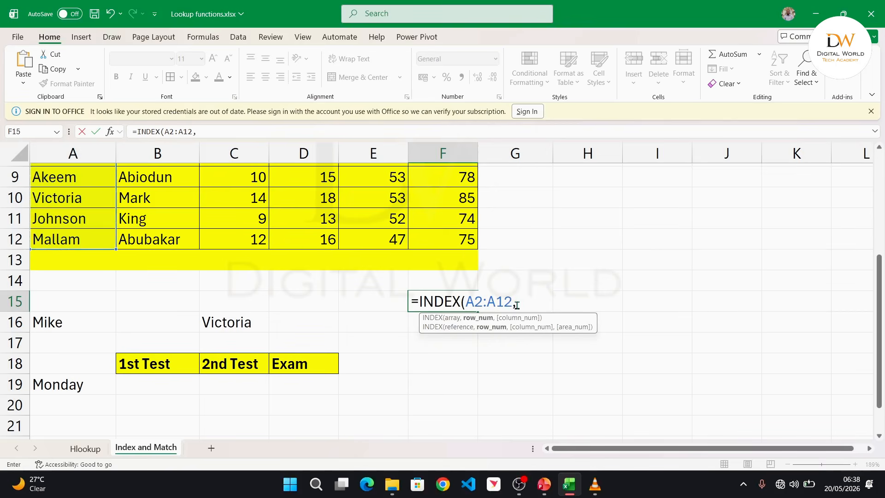
Set the INDEX row number to 7 and complete the formula in F15.
{"action": "scroll", "coordinate": [80, 201], "scroll_direction": "up", "scroll_amount": 3}
{"action": "scroll", "coordinate": [80, 201], "scroll_direction": "left", "scroll_amount": 2}
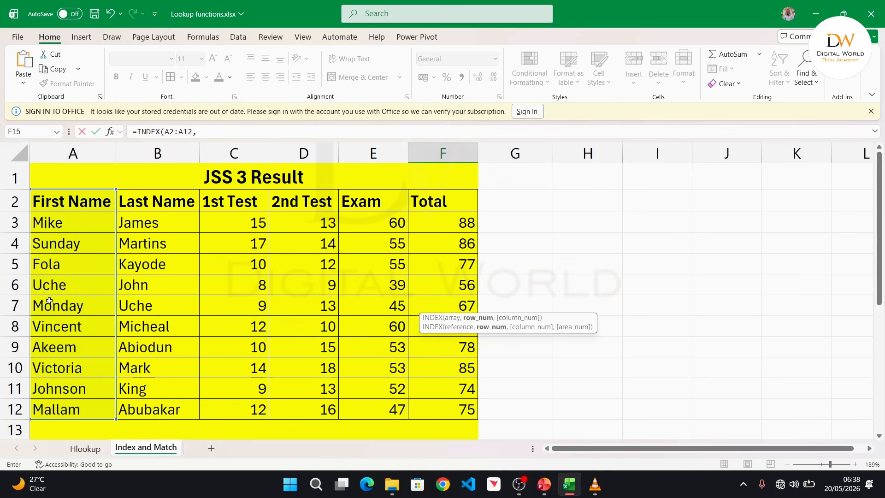
{"action": "scroll", "coordinate": [66, 321], "scroll_direction": "down", "scroll_amount": 2}
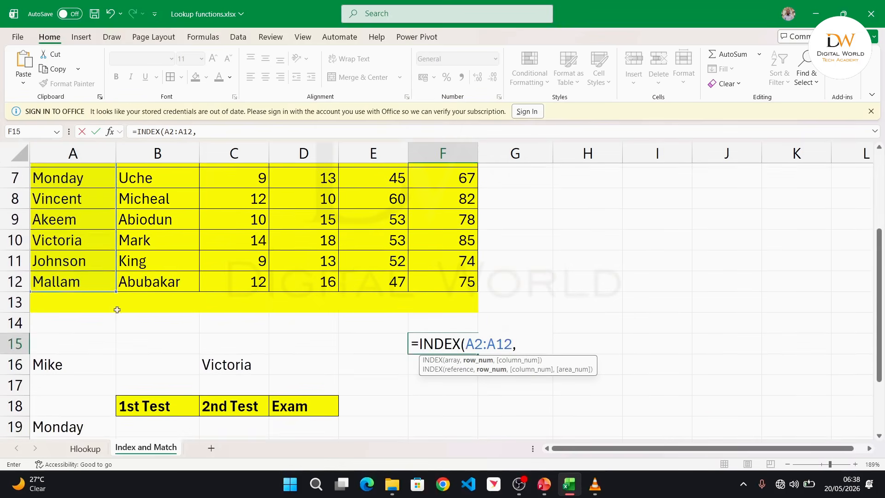
{"action": "type", "text": "7)"}
{"action": "key", "text": "Return"}
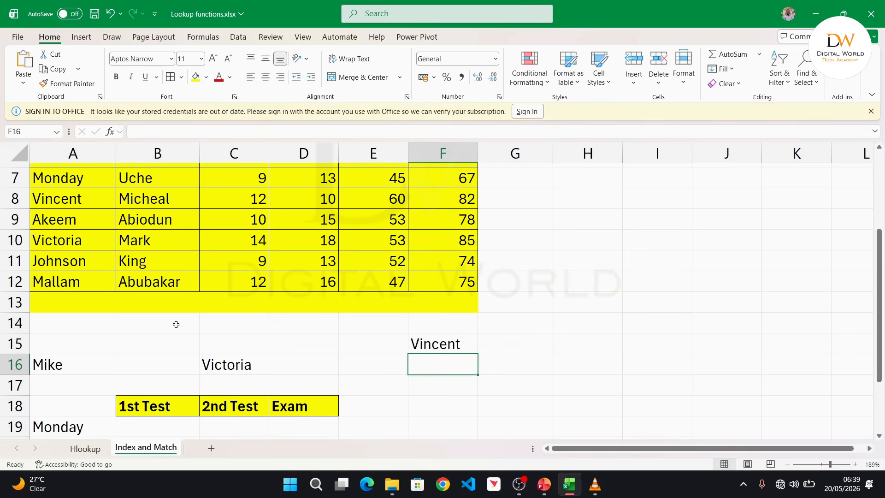
Compare the INDEX result in F15 with the First Name column of the JSS 3 Result table.
{"action": "scroll", "coordinate": [176, 324], "scroll_direction": "up", "scroll_amount": 2}
{"action": "scroll", "coordinate": [177, 325], "scroll_direction": "down", "scroll_amount": 1}
{"action": "scroll", "coordinate": [176, 325], "scroll_direction": "up", "scroll_amount": 1}
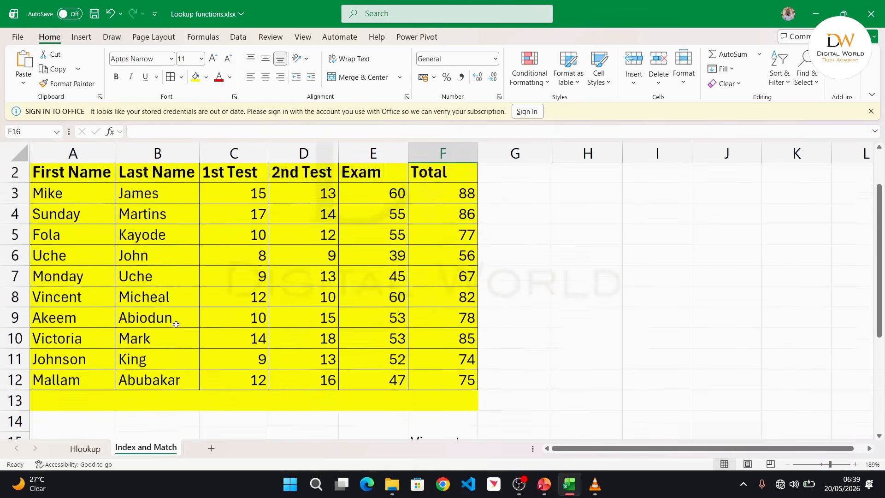
{"action": "scroll", "coordinate": [176, 324], "scroll_direction": "down", "scroll_amount": 2}
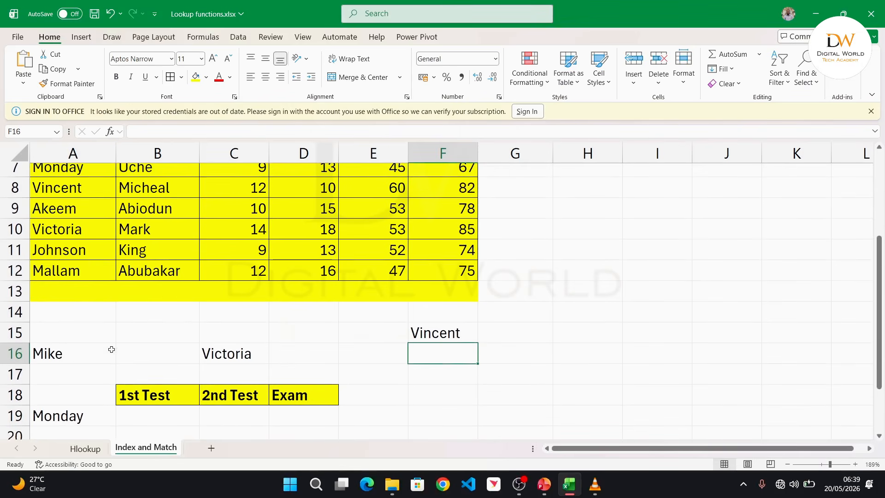
{"action": "scroll", "coordinate": [68, 358], "scroll_direction": "up", "scroll_amount": 2}
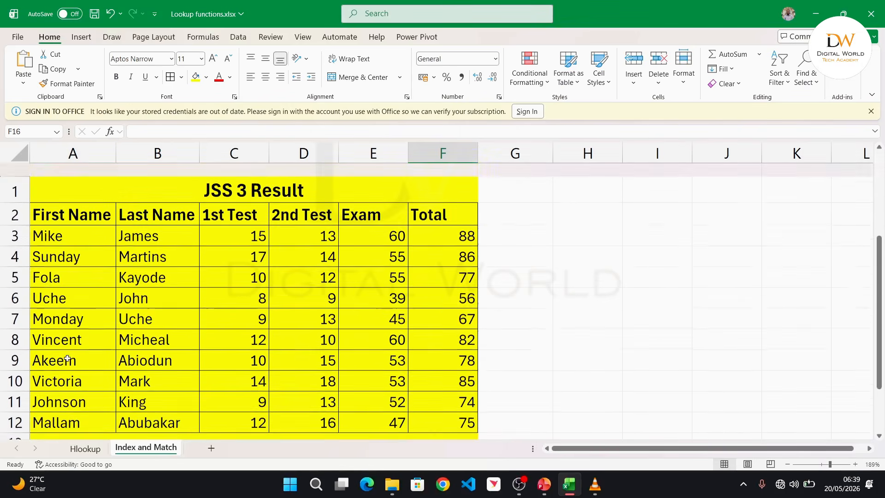
{"action": "scroll", "coordinate": [67, 279], "scroll_direction": "down", "scroll_amount": 1}
{"action": "scroll", "coordinate": [123, 341], "scroll_direction": "down", "scroll_amount": 2}
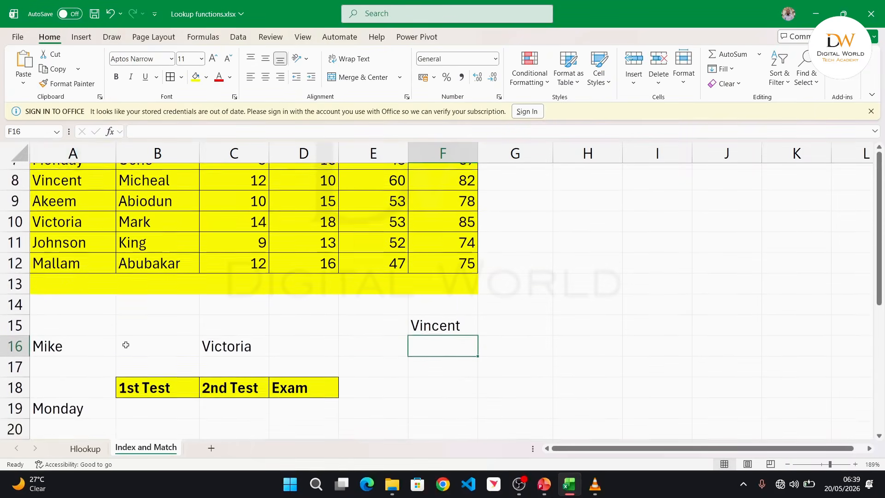
{"action": "scroll", "coordinate": [103, 339], "scroll_direction": "up", "scroll_amount": 3}
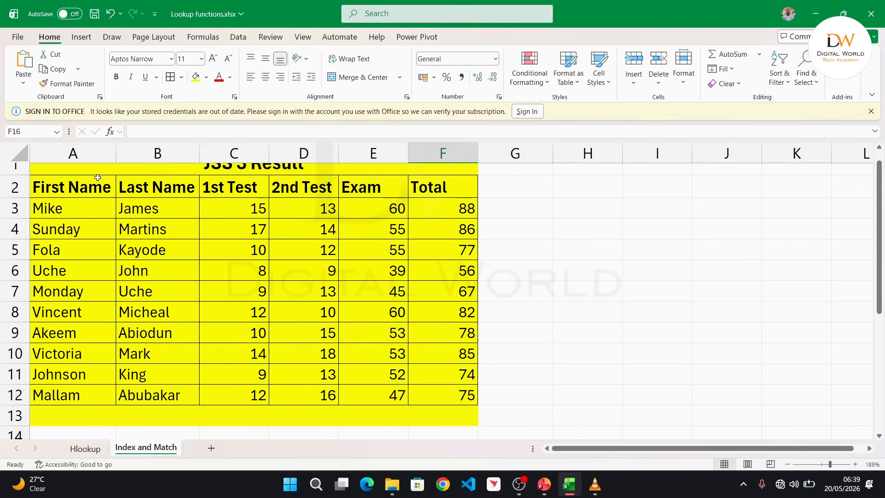
{"action": "scroll", "coordinate": [97, 325], "scroll_direction": "down", "scroll_amount": 3}
{"action": "scroll", "coordinate": [222, 294], "scroll_direction": "up", "scroll_amount": 3}
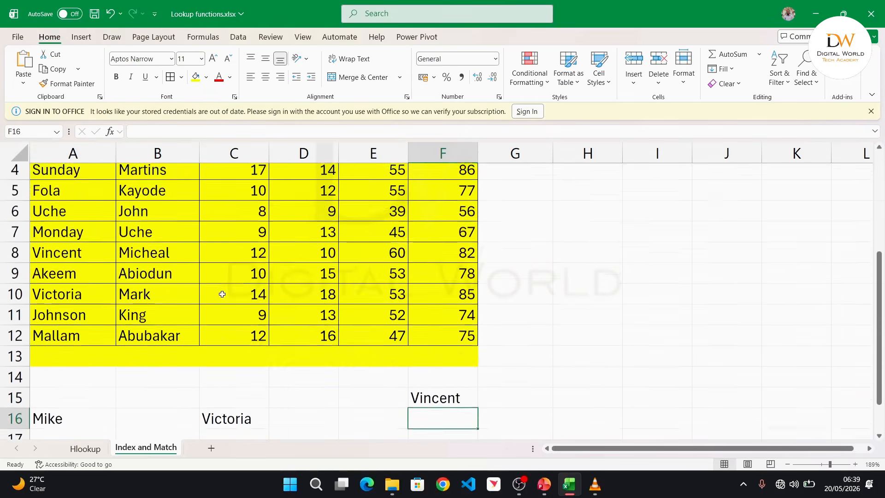
{"action": "scroll", "coordinate": [117, 208], "scroll_direction": "up", "scroll_amount": 1}
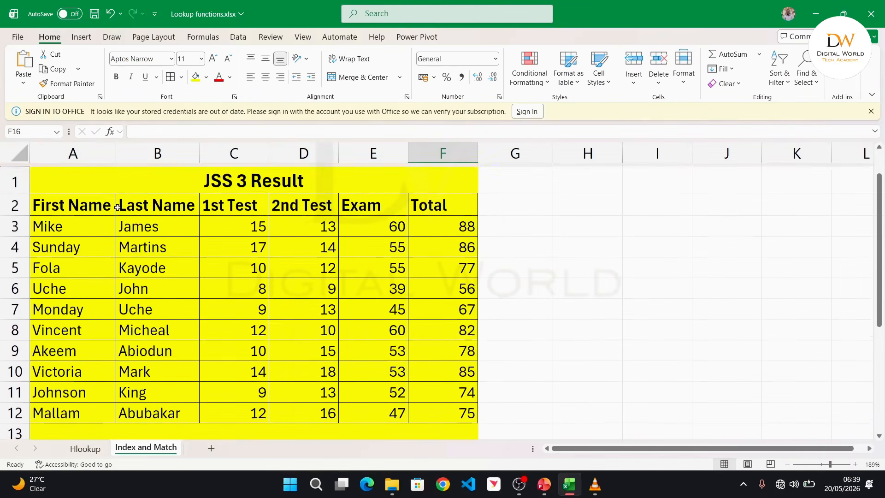
Start a MATCH formula in cell B16 with A16 as the lookup value.
{"action": "scroll", "coordinate": [87, 341], "scroll_direction": "down", "scroll_amount": 3}
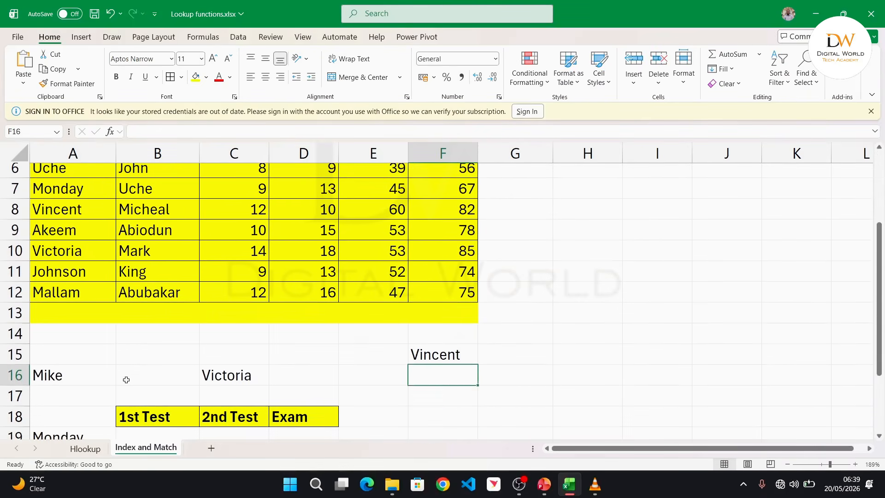
{"action": "left_click", "coordinate": [126, 378]}
{"action": "type", "text": "=match"}
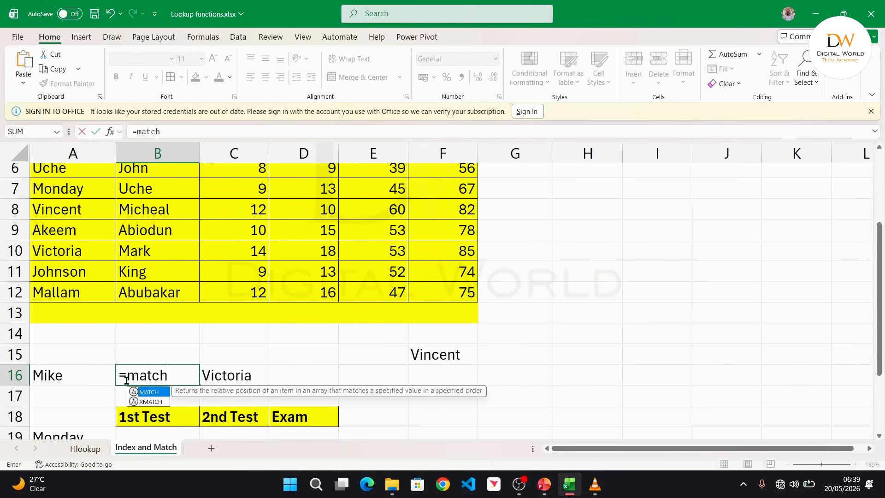
{"action": "key", "text": "Tab"}
{"action": "scroll", "coordinate": [114, 305], "scroll_direction": "up", "scroll_amount": 2}
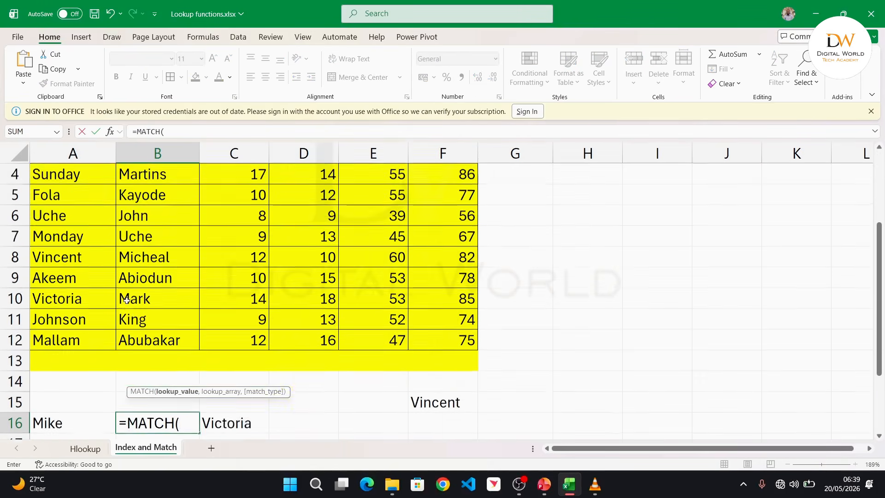
{"action": "scroll", "coordinate": [82, 297], "scroll_direction": "down", "scroll_amount": 3}
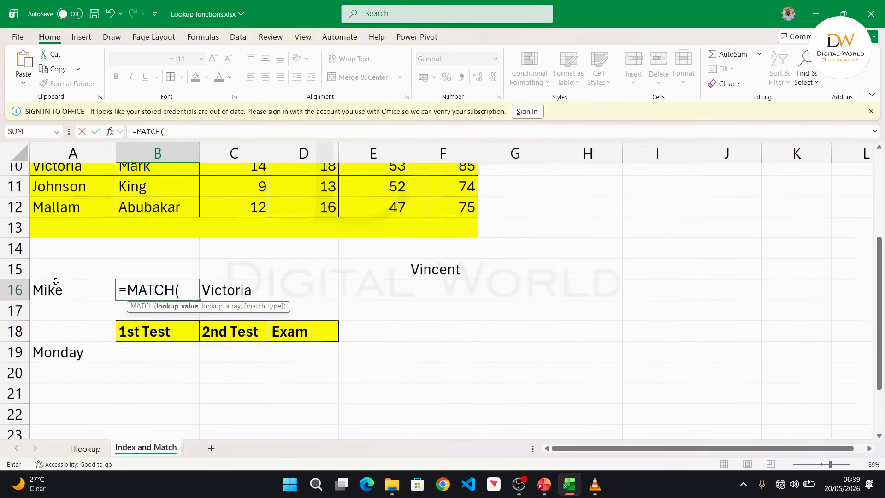
{"action": "left_click", "coordinate": [53, 299]}
{"action": "type", "text": ","}
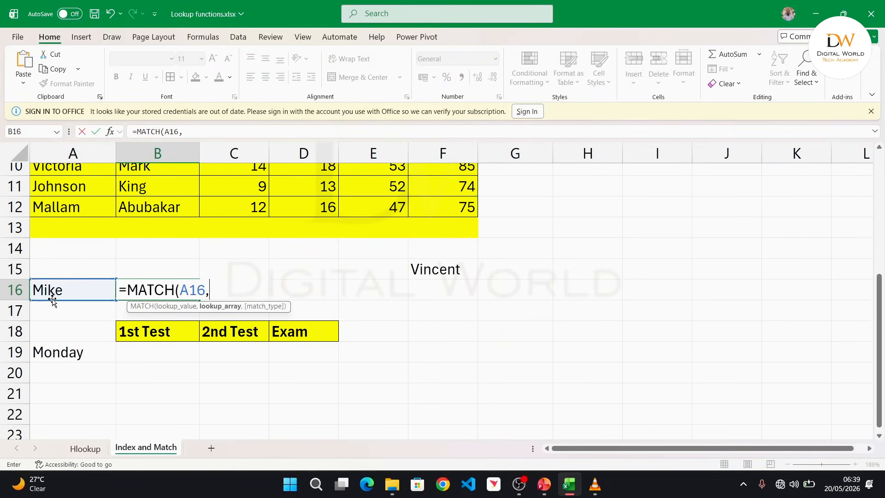
Set the MATCH lookup array to A2:A12 with match type 0 for an exact match, and complete the formula.
{"action": "scroll", "coordinate": [43, 297], "scroll_direction": "up", "scroll_amount": 2}
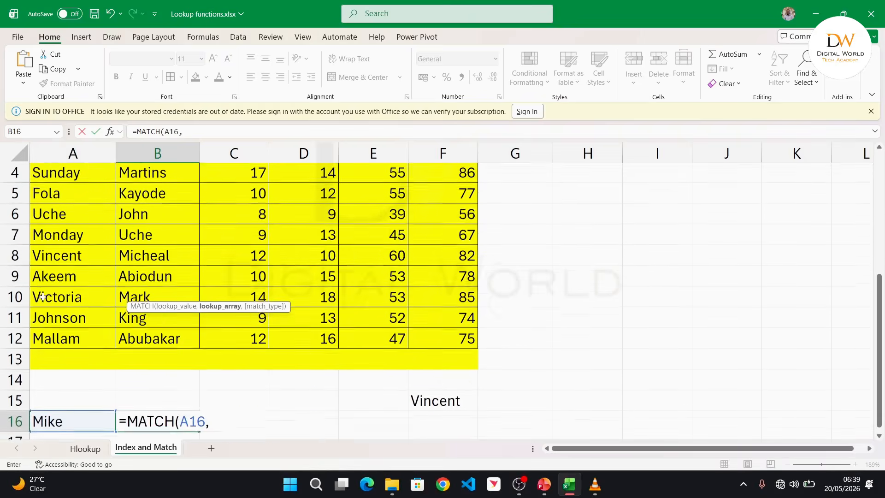
{"action": "scroll", "coordinate": [43, 296], "scroll_direction": "up", "scroll_amount": 1}
{"action": "left_click_drag", "start_coordinate": [73, 200], "coordinate": [52, 414]}
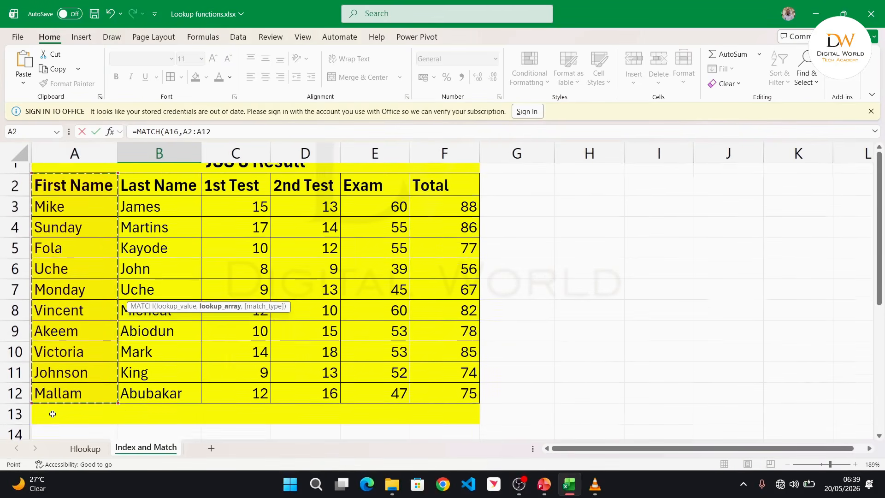
{"action": "scroll", "coordinate": [52, 414], "scroll_direction": "down", "scroll_amount": 3}
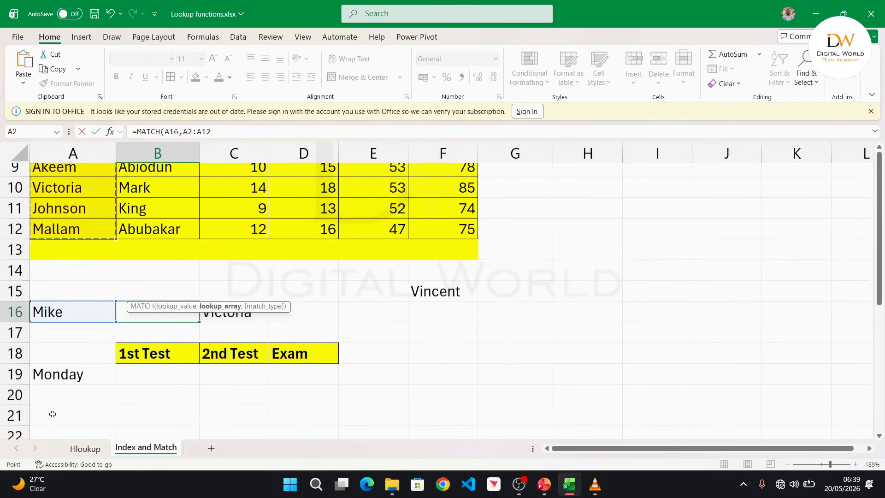
{"action": "type", "text": ","}
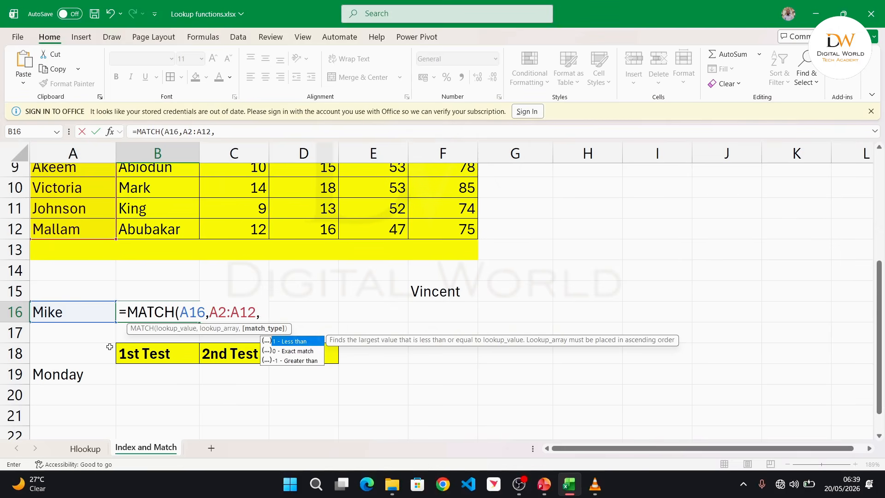
{"action": "key", "text": "Down"}
{"action": "key", "text": "Tab"}
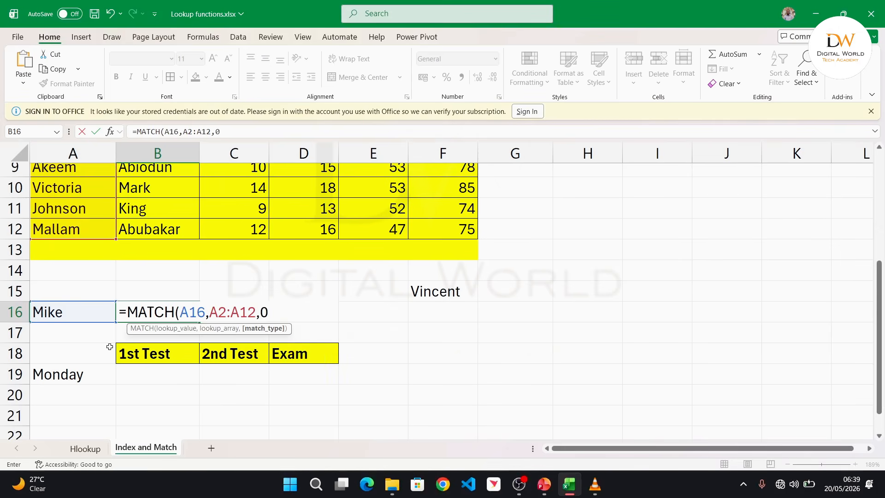
{"action": "type", "text": ")"}
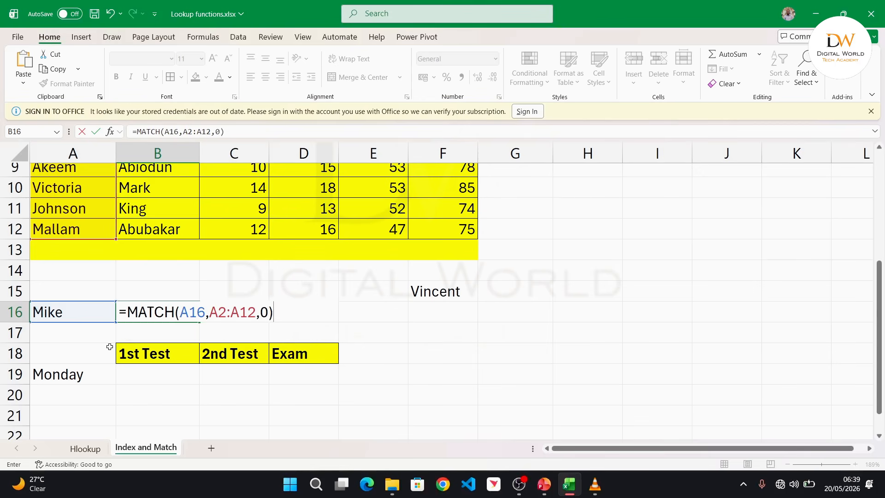
{"action": "key", "text": "Return"}
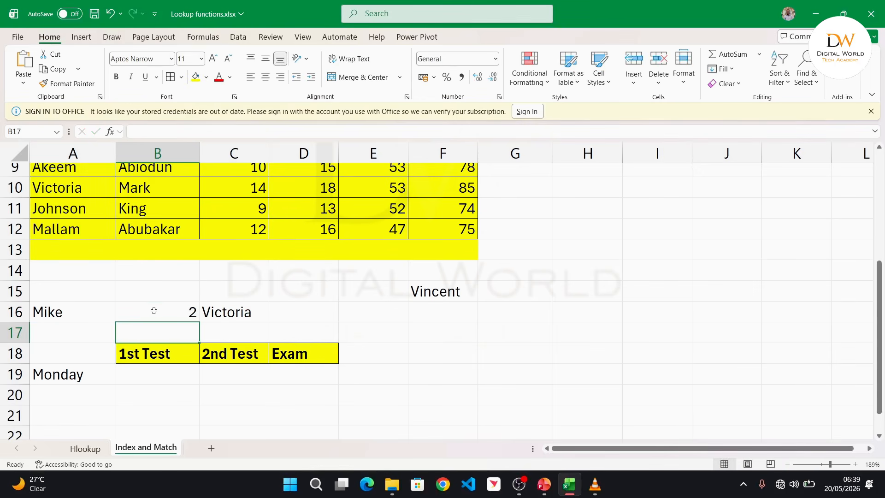
Check the MATCH position in the First Name column by selecting A2:A12 with the header and A3:A12 without it.
{"action": "scroll", "coordinate": [152, 306], "scroll_direction": "up", "scroll_amount": 3}
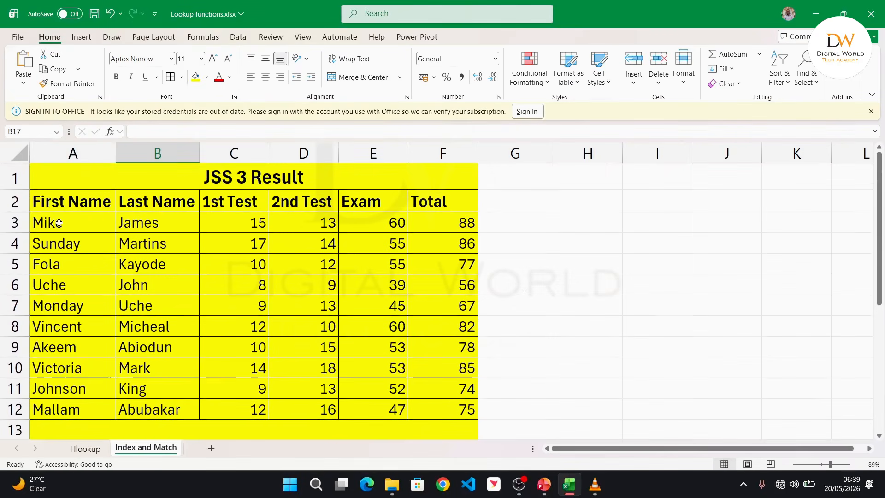
{"action": "left_click_drag", "start_coordinate": [57, 203], "coordinate": [48, 409]}
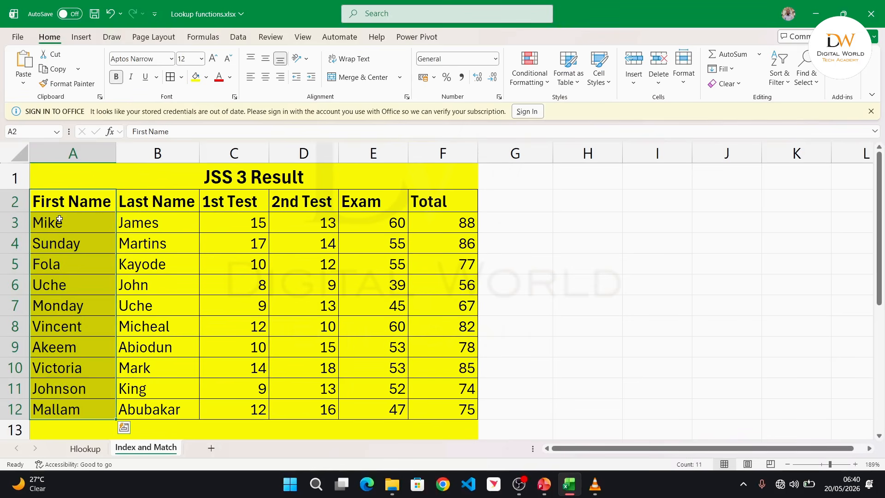
{"action": "left_click_drag", "start_coordinate": [59, 219], "coordinate": [34, 413]}
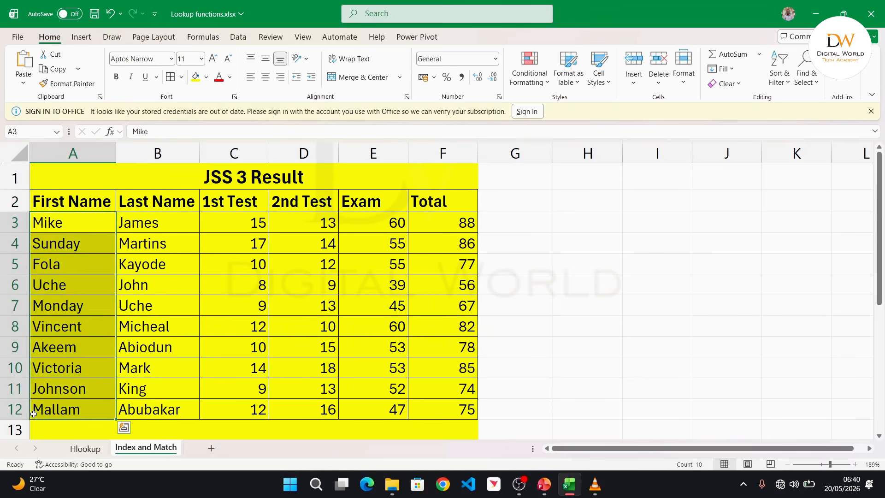
{"action": "scroll", "coordinate": [72, 222], "scroll_direction": "down", "scroll_amount": 4}
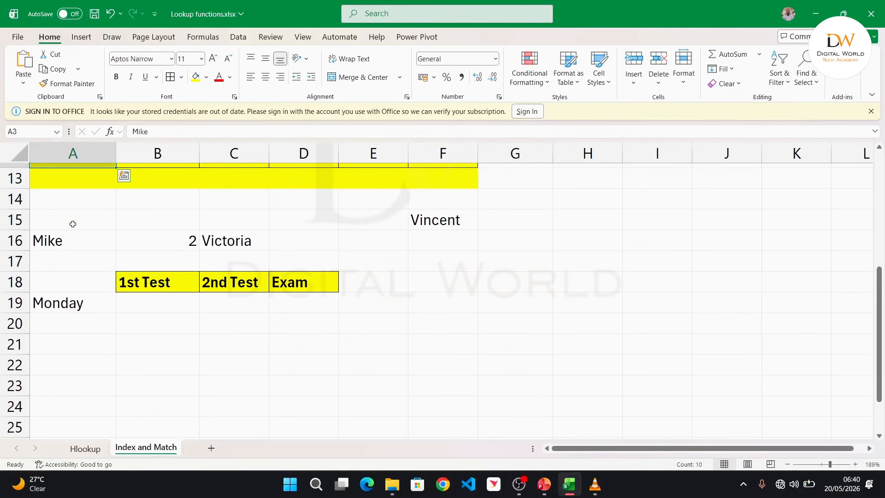
Start a MATCH formula in cell D16 with C16 as the lookup value.
{"action": "left_click", "coordinate": [310, 235]}
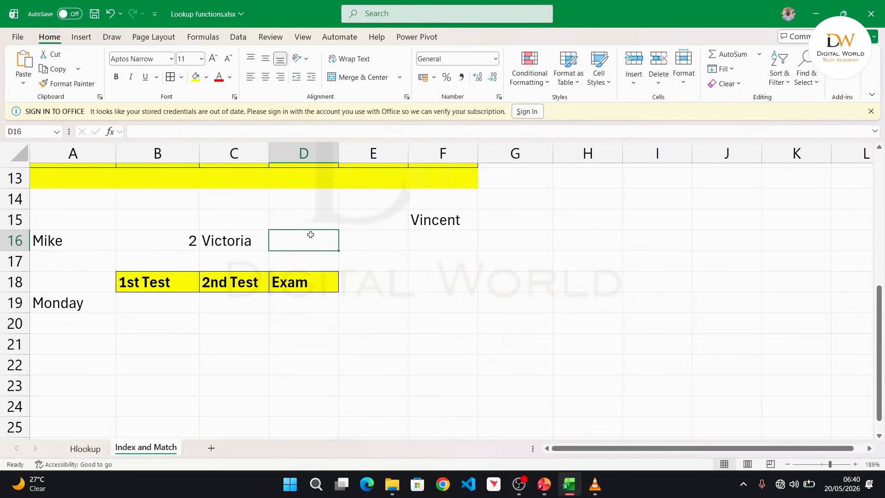
{"action": "type", "text": "=m"}
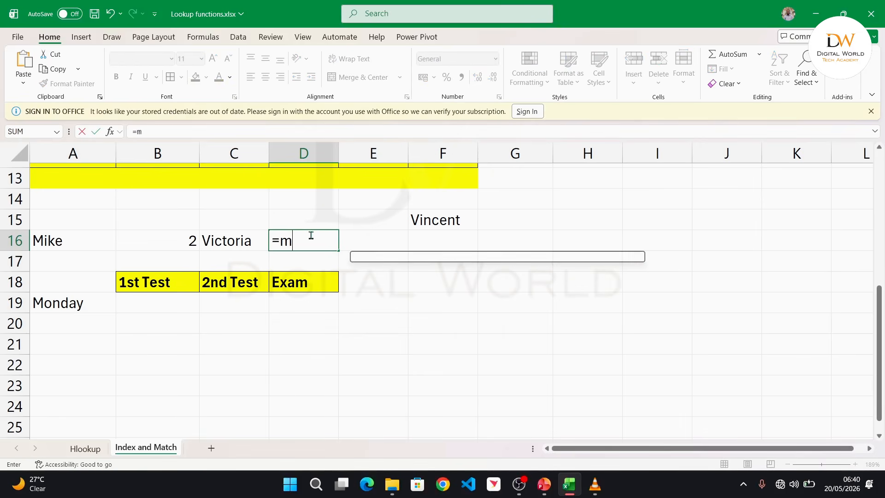
{"action": "type", "text": "atch"}
{"action": "key", "text": "Tab"}
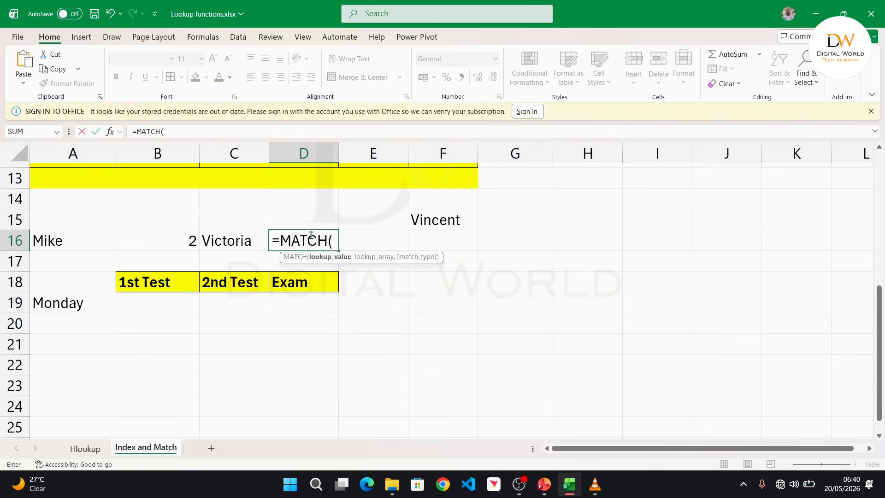
{"action": "left_click", "coordinate": [223, 236]}
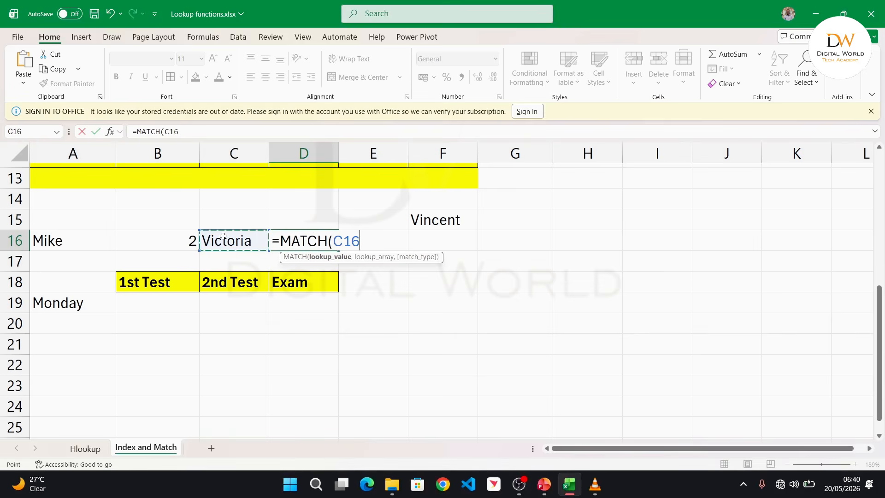
{"action": "type", "text": ","}
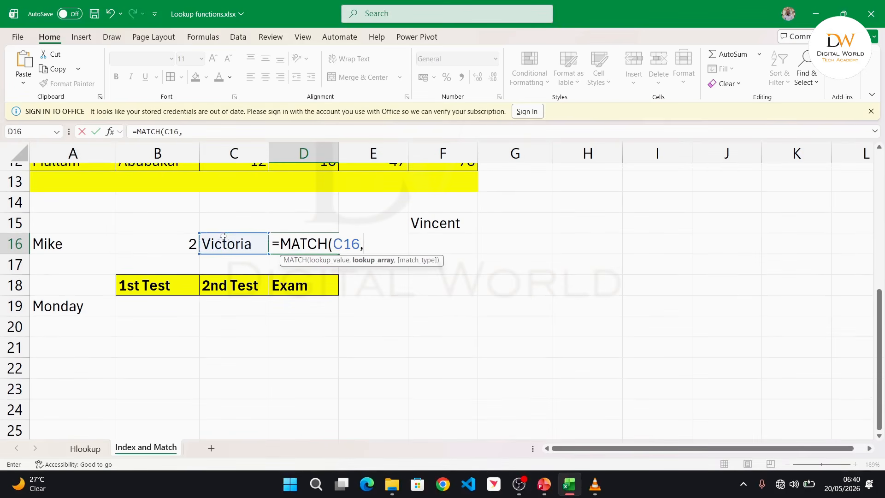
Set the D16 formula's lookup array to A2:A12 with match type 0 for an exact match, and complete it.
{"action": "scroll", "coordinate": [178, 184], "scroll_direction": "up", "scroll_amount": 4}
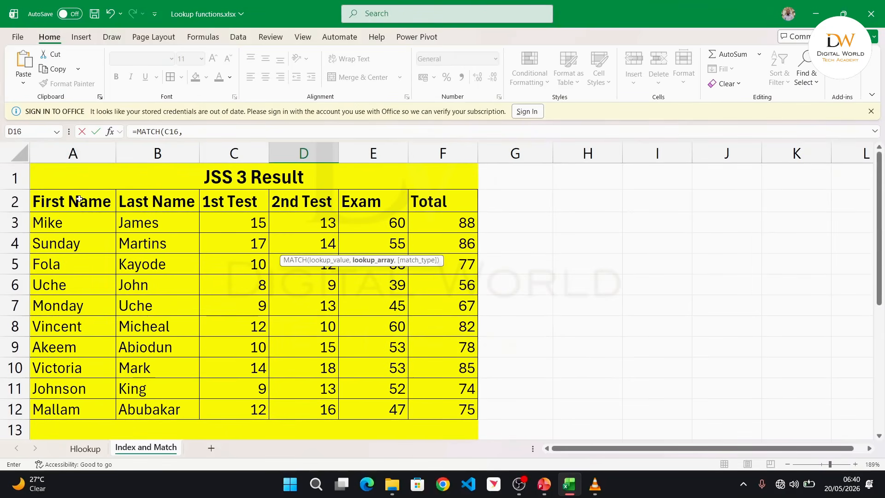
{"action": "left_click_drag", "start_coordinate": [79, 197], "coordinate": [48, 410]}
{"action": "type", "text": ","}
{"action": "key", "text": "Down"}
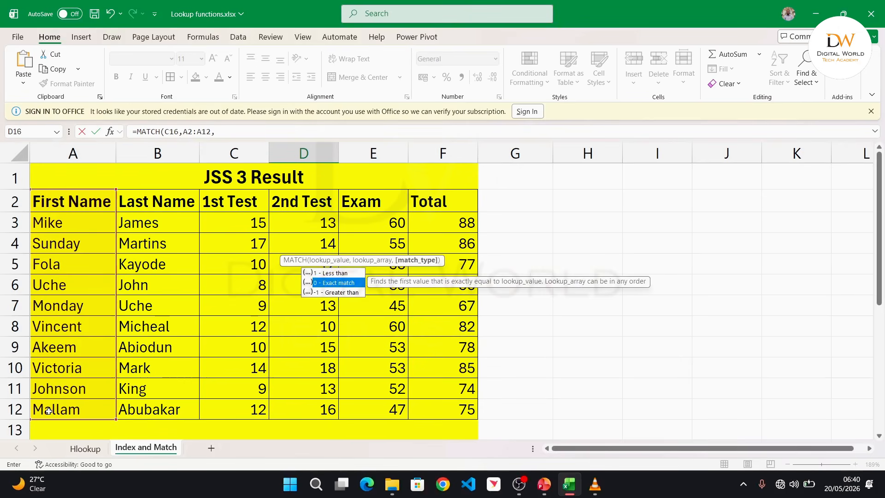
{"action": "key", "text": "Tab"}
{"action": "key", "text": "Return"}
{"action": "scroll", "coordinate": [48, 410], "scroll_direction": "down", "scroll_amount": 3}
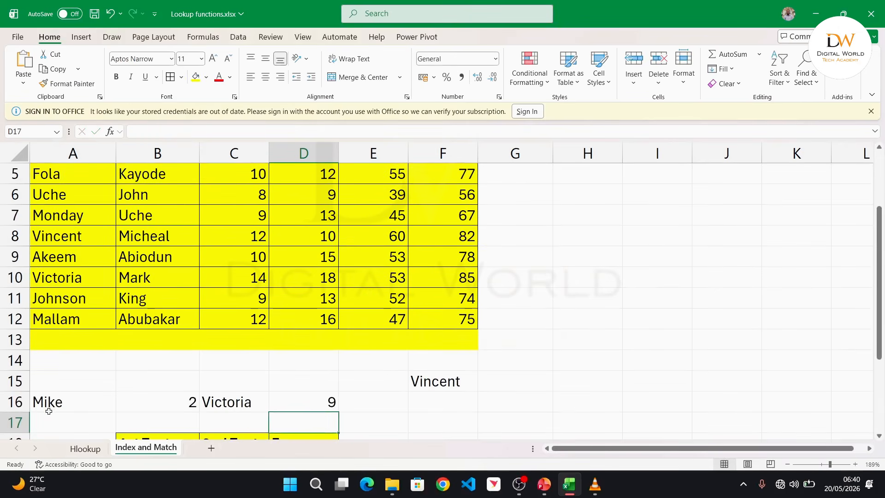
{"action": "scroll", "coordinate": [276, 343], "scroll_direction": "up", "scroll_amount": 3}
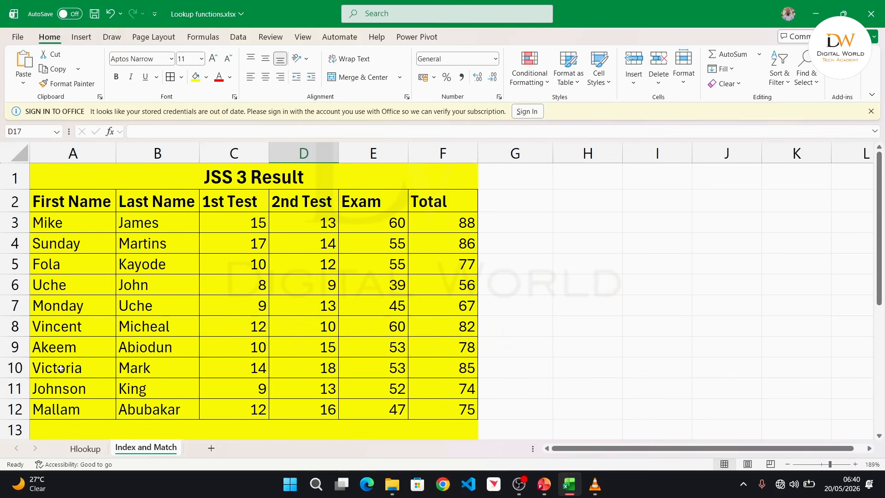
Start an INDEX formula in cell B19 under 1st Test, using the JSS 3 Result range A2:F12 as the array.
{"action": "scroll", "coordinate": [60, 368], "scroll_direction": "down", "scroll_amount": 4}
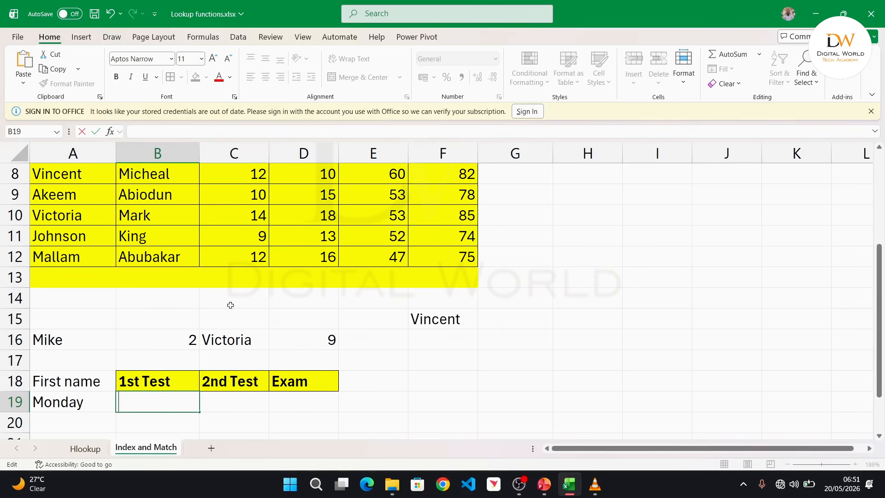
{"action": "scroll", "coordinate": [210, 259], "scroll_direction": "up", "scroll_amount": 3}
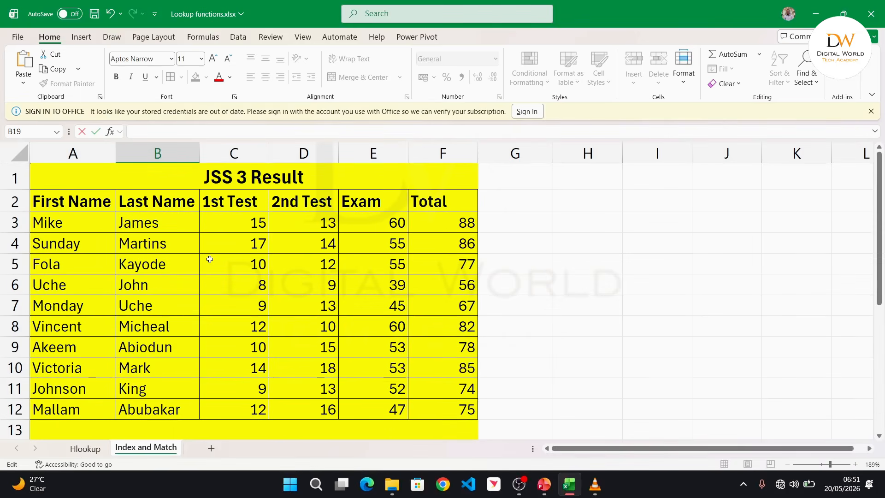
{"action": "scroll", "coordinate": [210, 259], "scroll_direction": "down", "scroll_amount": 4}
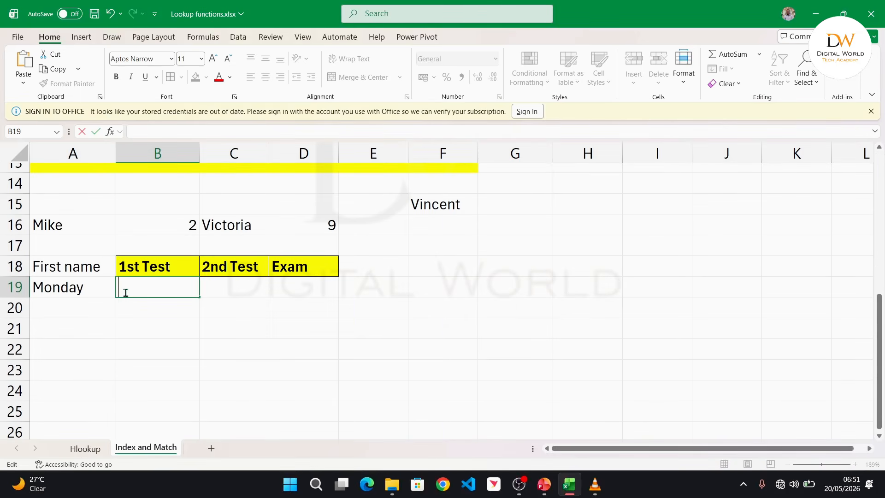
{"action": "type", "text": "=i"}
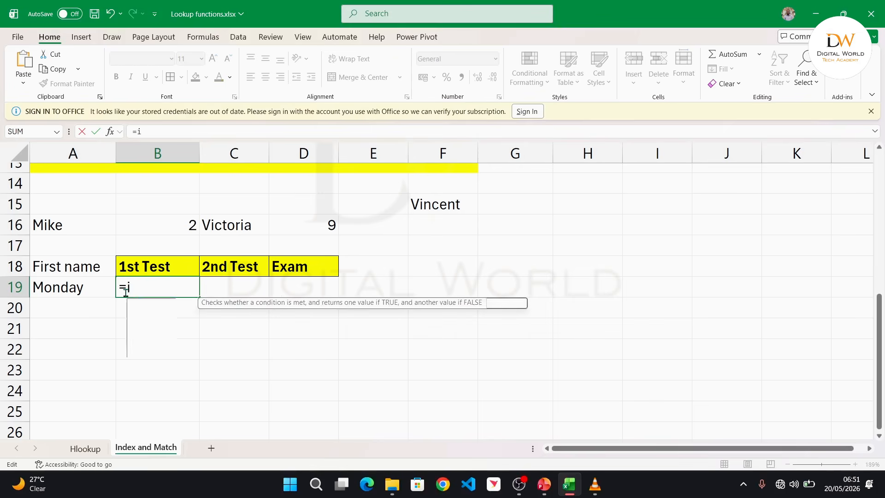
{"action": "type", "text": "ndex"}
{"action": "key", "text": "Tab"}
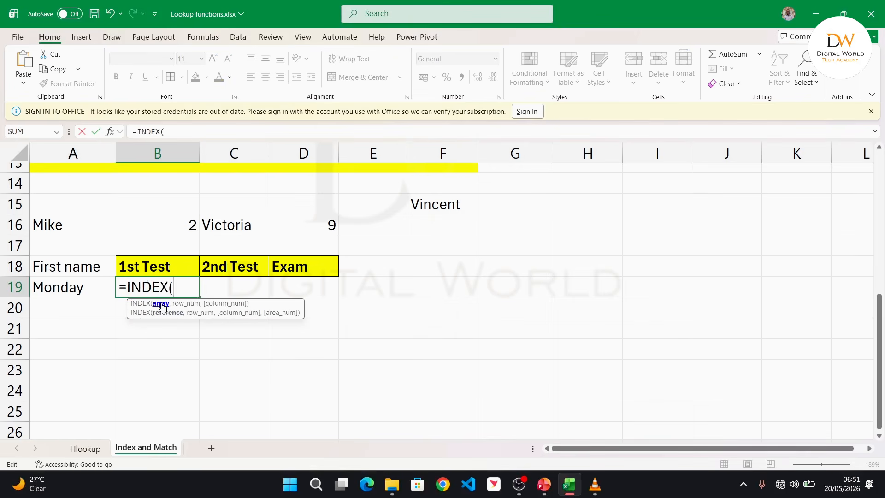
{"action": "scroll", "coordinate": [214, 285], "scroll_direction": "up", "scroll_amount": 5}
{"action": "left_click_drag", "start_coordinate": [46, 201], "coordinate": [450, 409]}
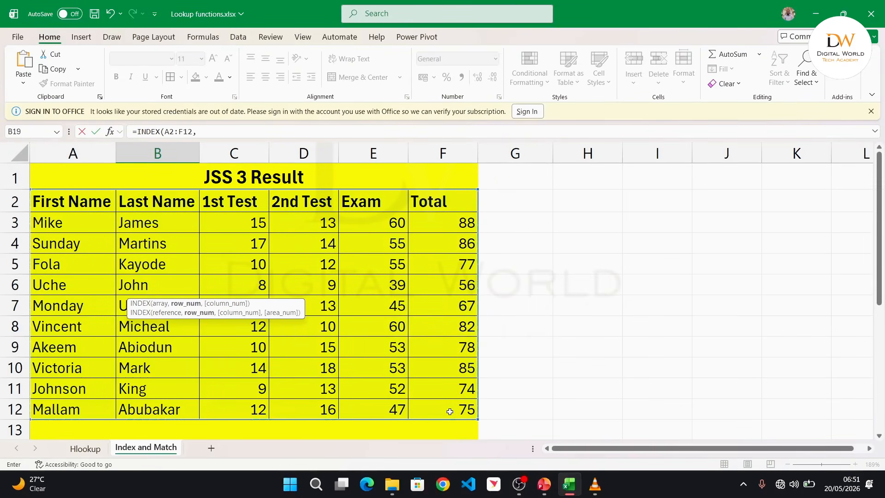
{"action": "type", "text": ","}
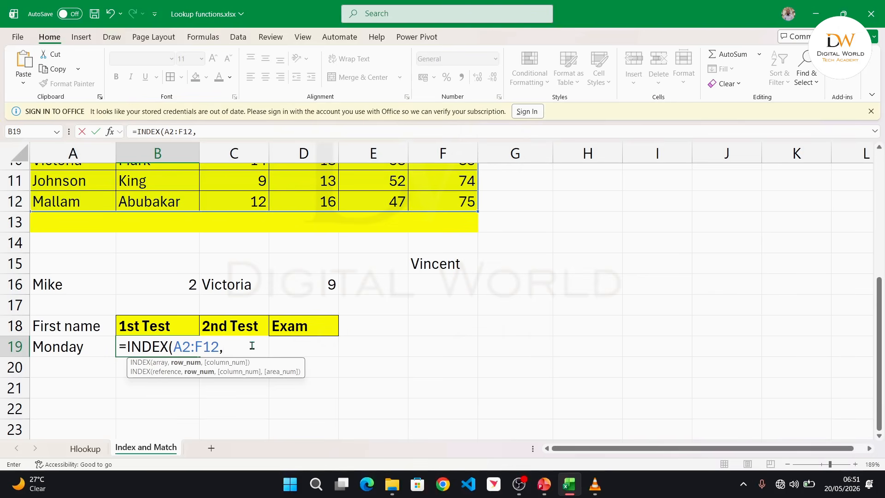
{"action": "left_click", "coordinate": [288, 295]}
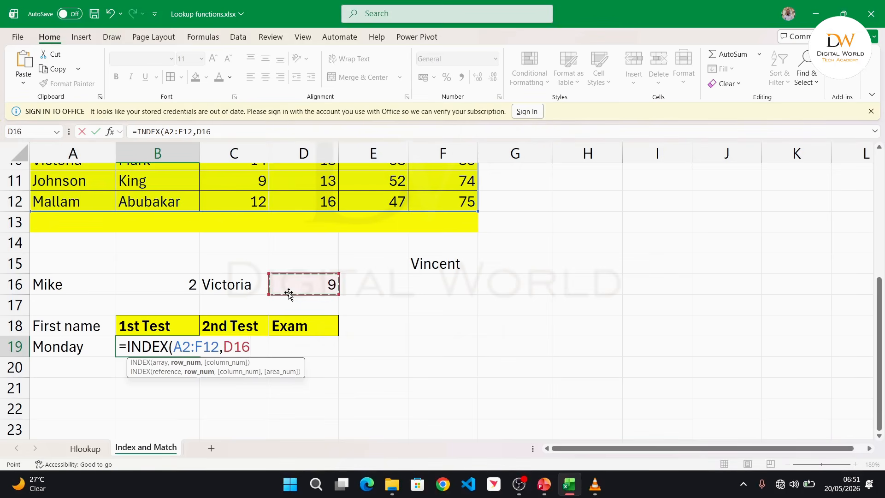
{"action": "key", "text": "BackSpace"}
{"action": "key", "text": "BackSpace"}
{"action": "key", "text": "BackSpace"}
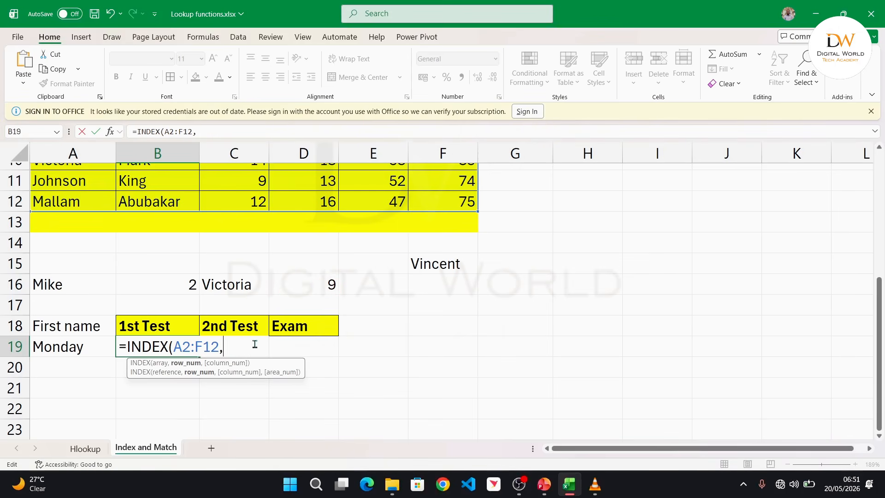
Nest a MATCH function as the INDEX row number in B19, with A19 as its lookup value.
{"action": "type", "text": "mat"}
{"action": "key", "text": "Tab"}
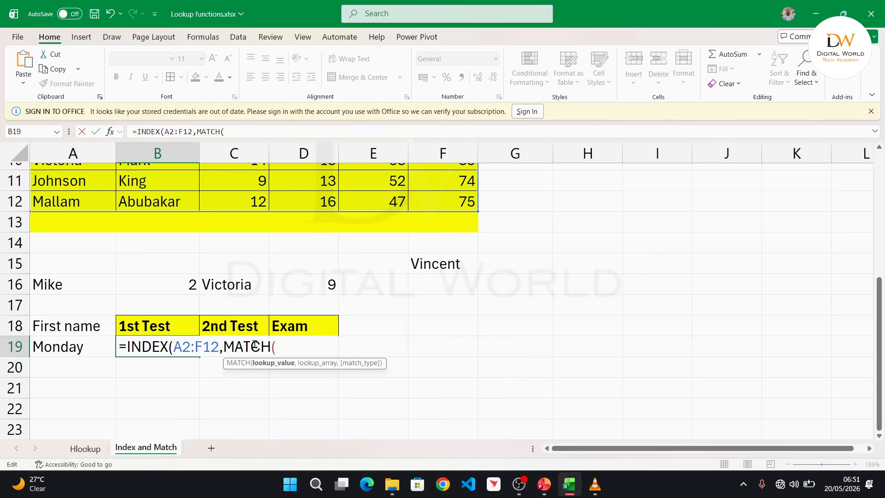
{"action": "left_click", "coordinate": [88, 344]}
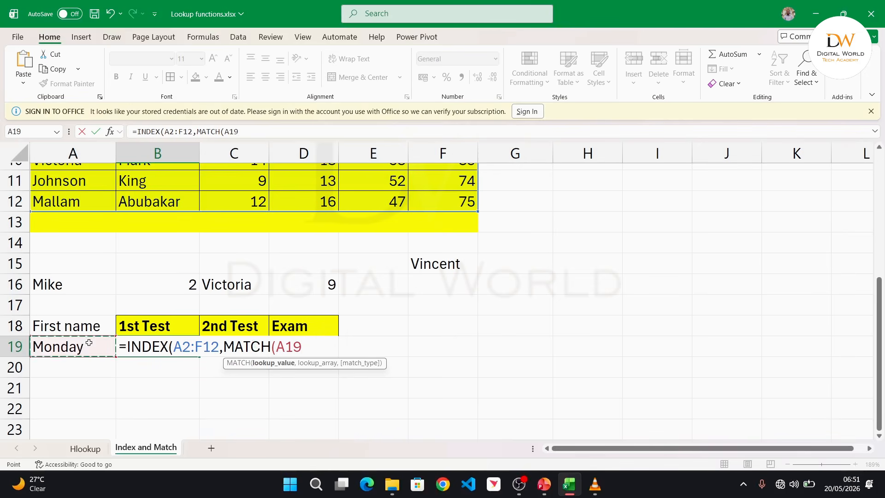
{"action": "type", "text": ","}
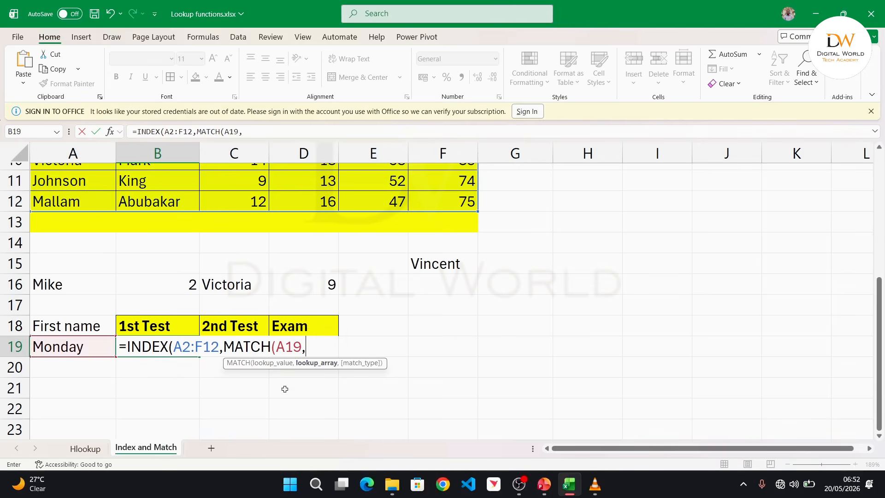
Set the row MATCH lookup array to the First Name column A2:A12 with match type 0, and close that function.
{"action": "scroll", "coordinate": [244, 379], "scroll_direction": "up", "scroll_amount": 3}
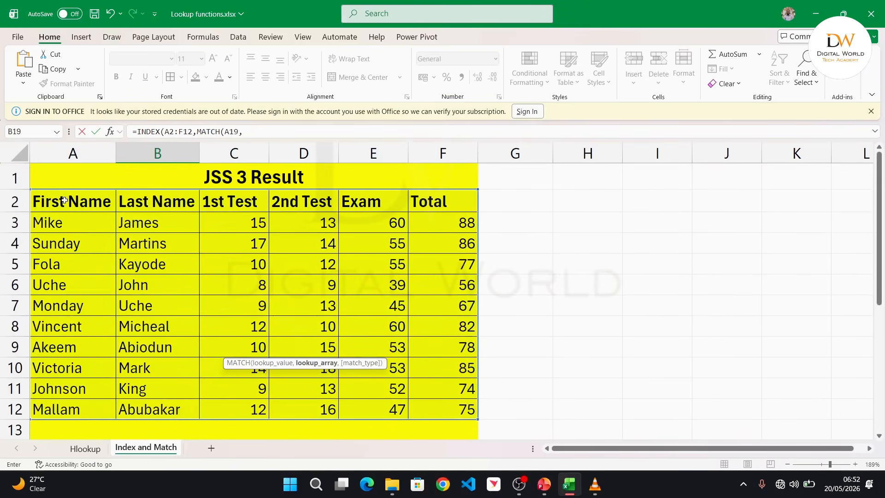
{"action": "left_click_drag", "start_coordinate": [64, 201], "coordinate": [80, 405]}
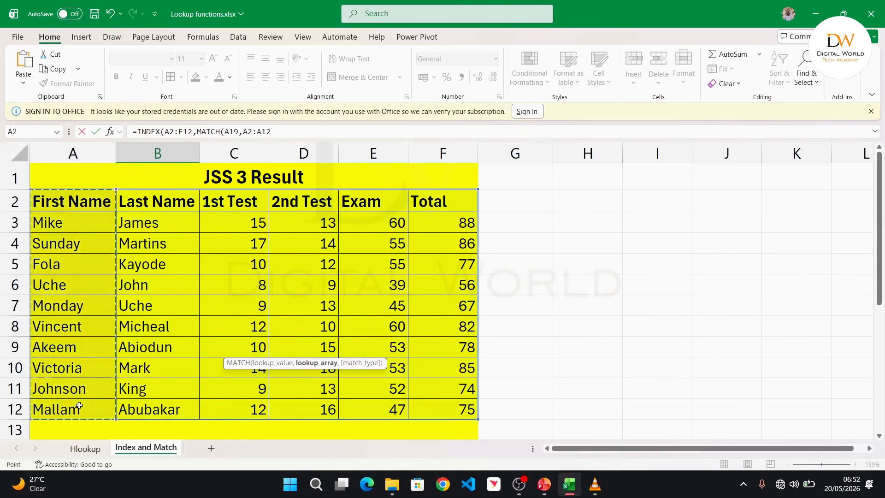
{"action": "scroll", "coordinate": [80, 406], "scroll_direction": "down", "scroll_amount": 3}
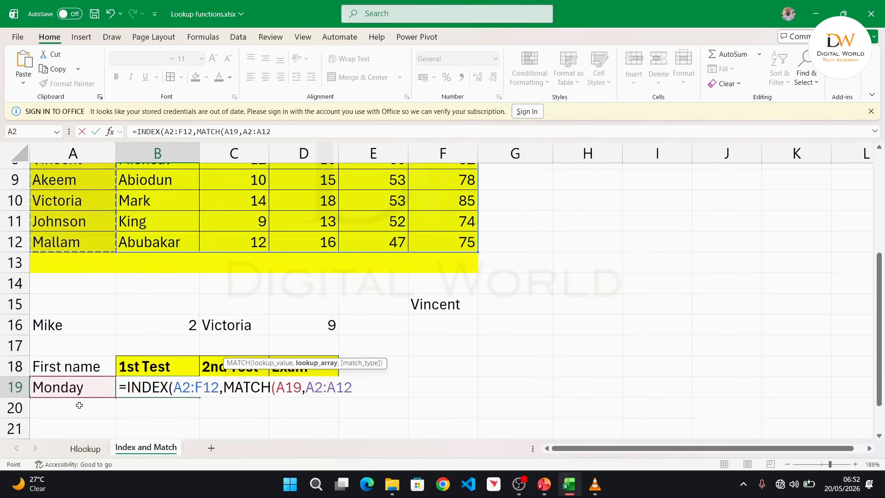
{"action": "type", "text": ","}
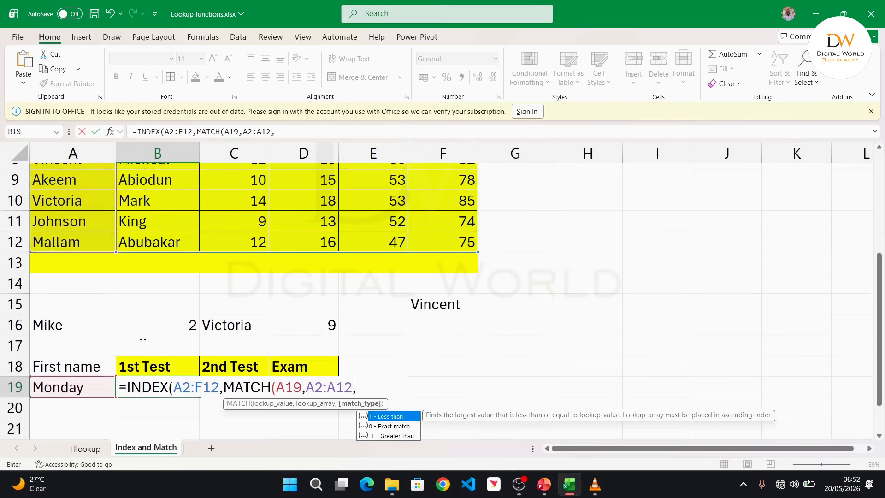
{"action": "key", "text": "Down"}
{"action": "key", "text": "Tab"}
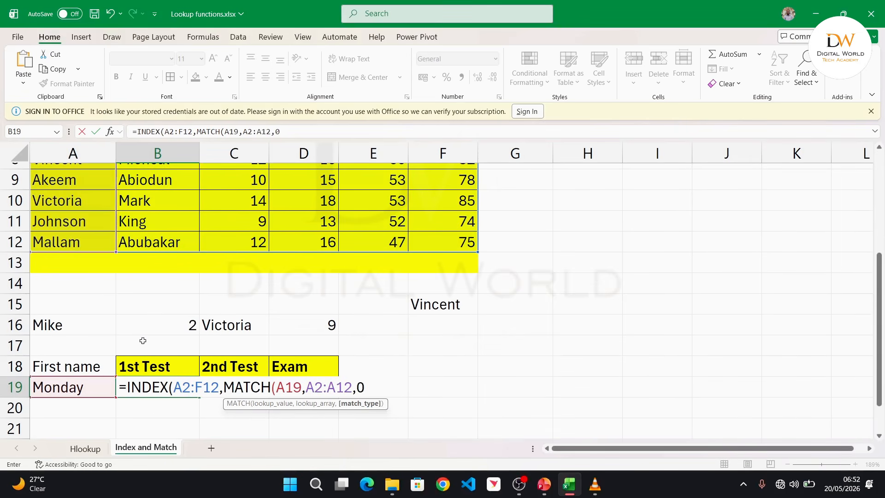
{"action": "type", "text": ")"}
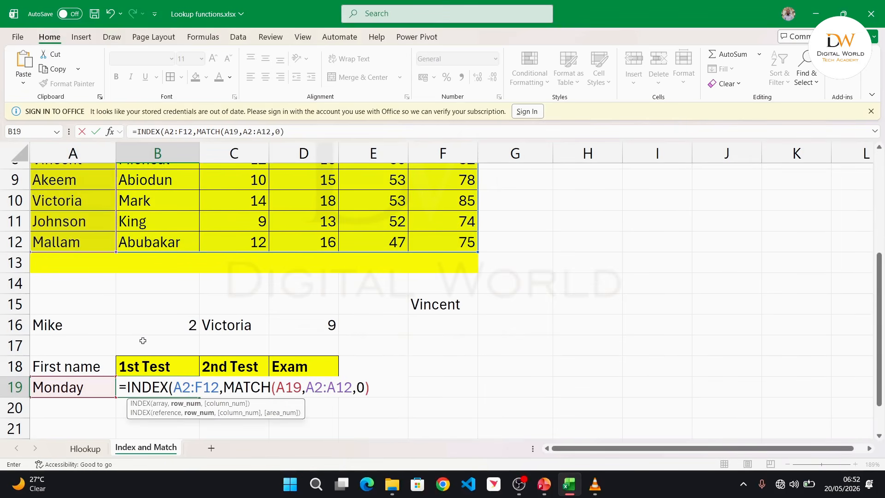
Nest a second MATCH function as the INDEX column number, with the 1st Test header B18 as its lookup value.
{"action": "type", "text": ","}
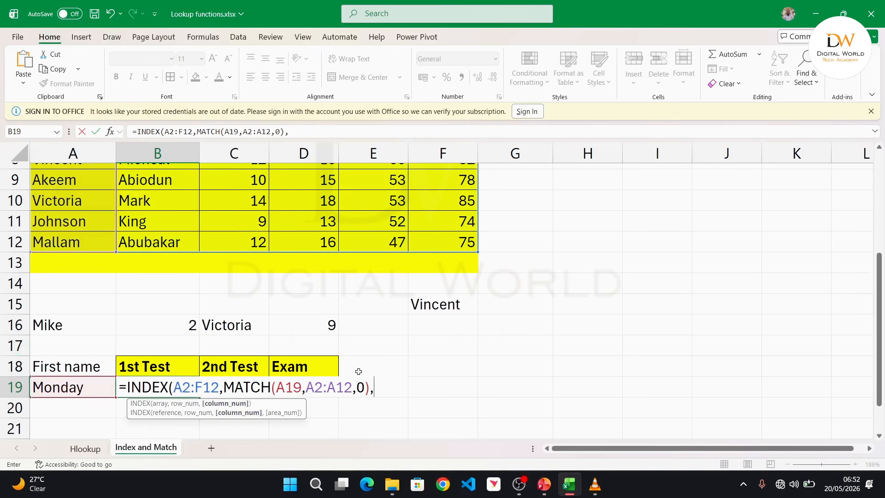
{"action": "type", "text": "match"}
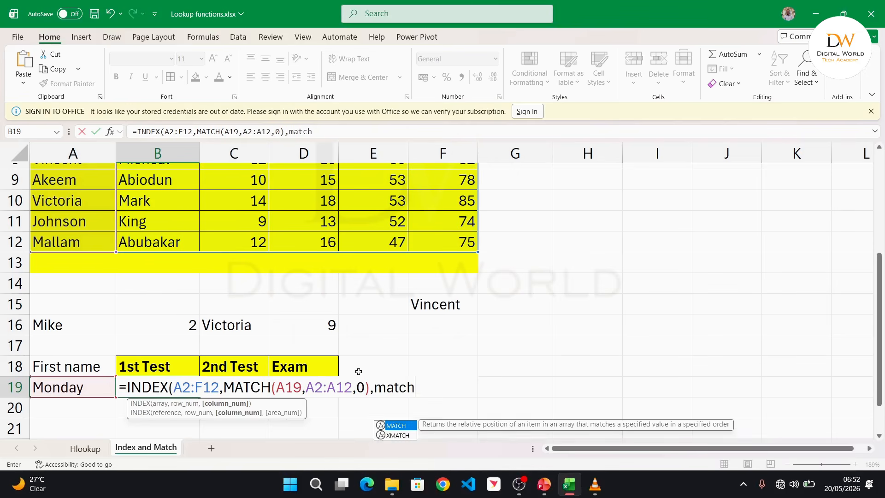
{"action": "key", "text": "Tab"}
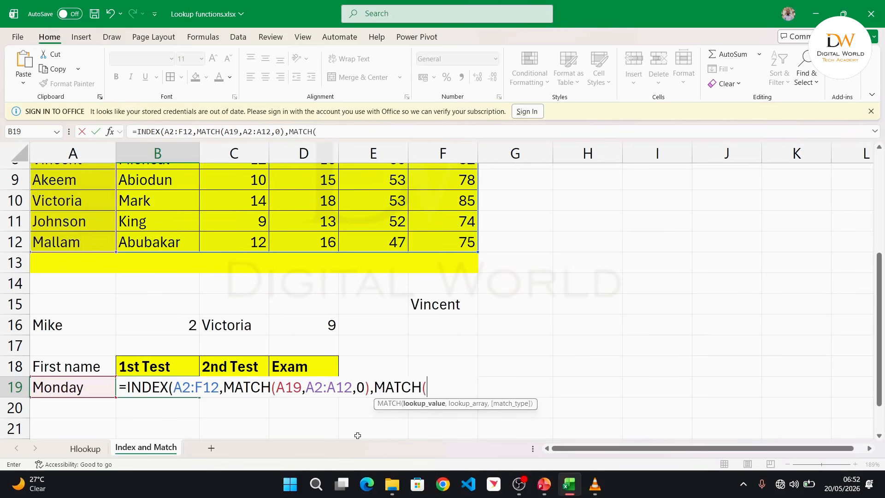
{"action": "left_click", "coordinate": [159, 367]}
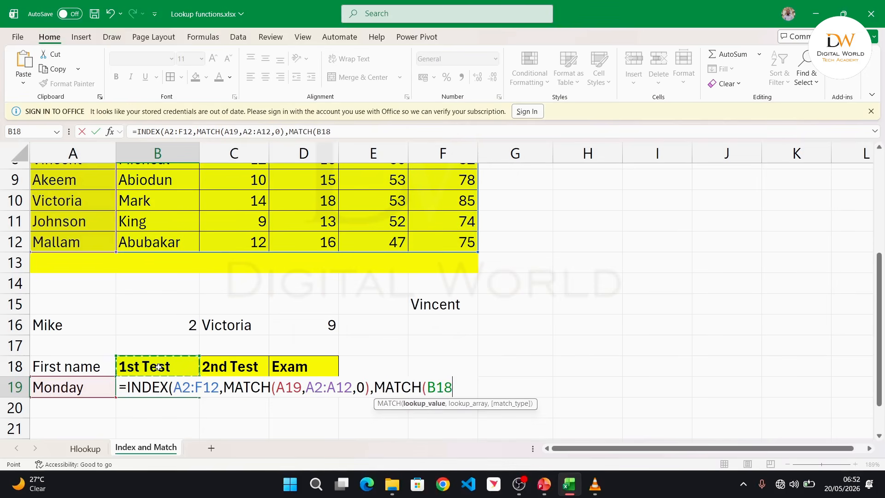
{"action": "type", "text": ","}
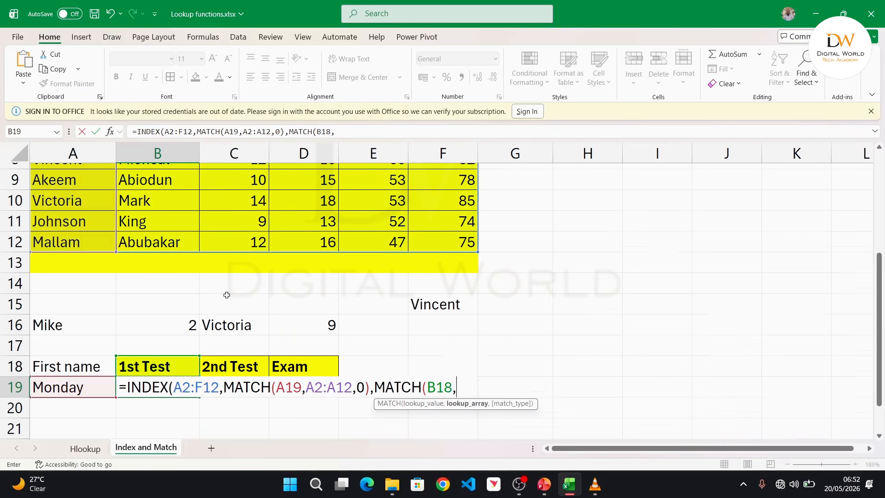
Complete the B19 formula by setting the column MATCH lookup array to header row A2:F2 with match type 0, closing both functions.
{"action": "scroll", "coordinate": [227, 295], "scroll_direction": "up", "scroll_amount": 3}
{"action": "left_click", "coordinate": [64, 201]}
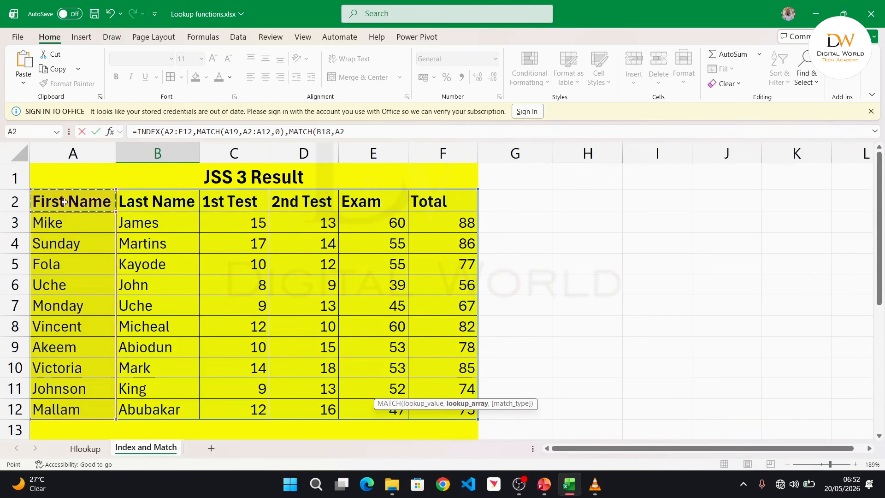
{"action": "left_click_drag", "start_coordinate": [65, 202], "coordinate": [423, 197]}
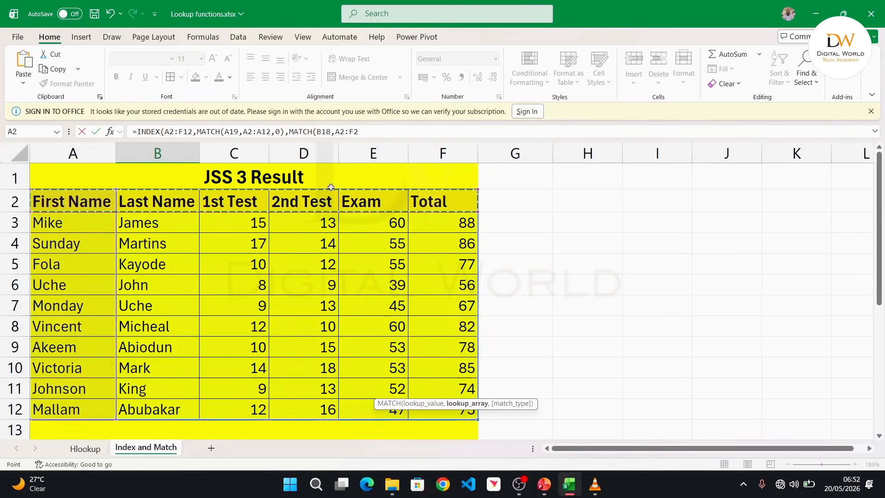
{"action": "scroll", "coordinate": [302, 302], "scroll_direction": "down", "scroll_amount": 4}
{"action": "scroll", "coordinate": [302, 302], "scroll_direction": "down", "scroll_amount": 1}
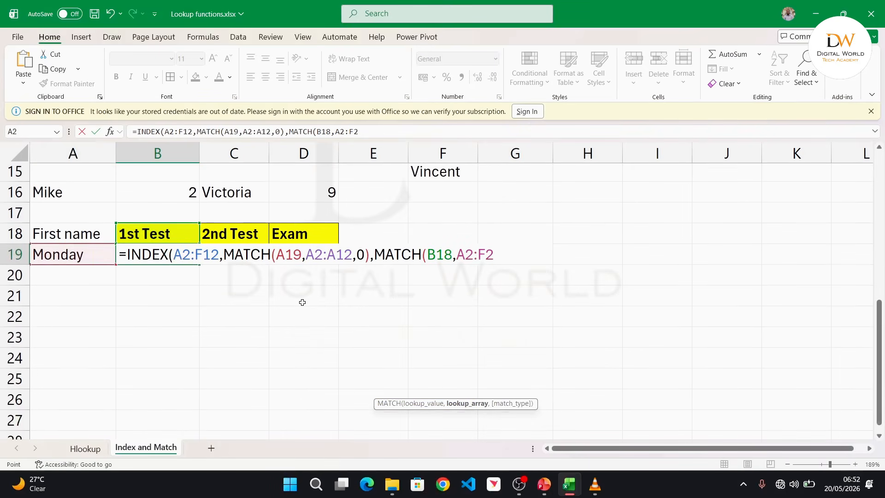
{"action": "type", "text": ",0"}
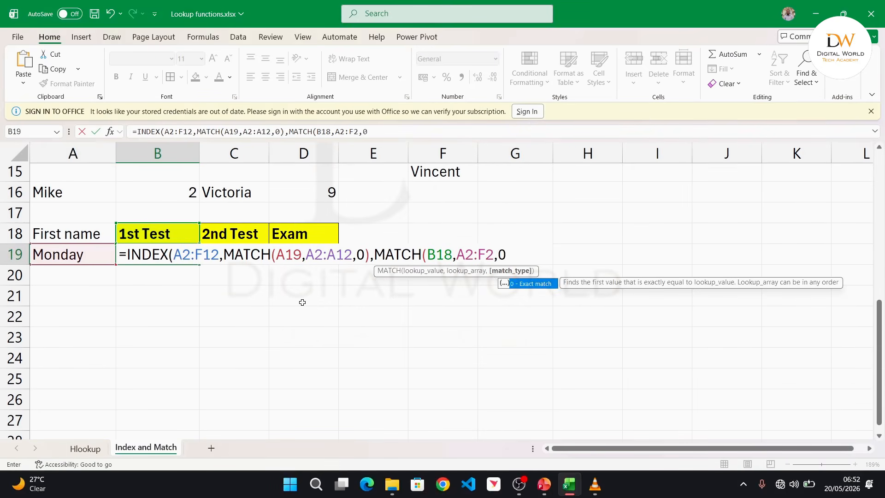
{"action": "type", "text": "))"}
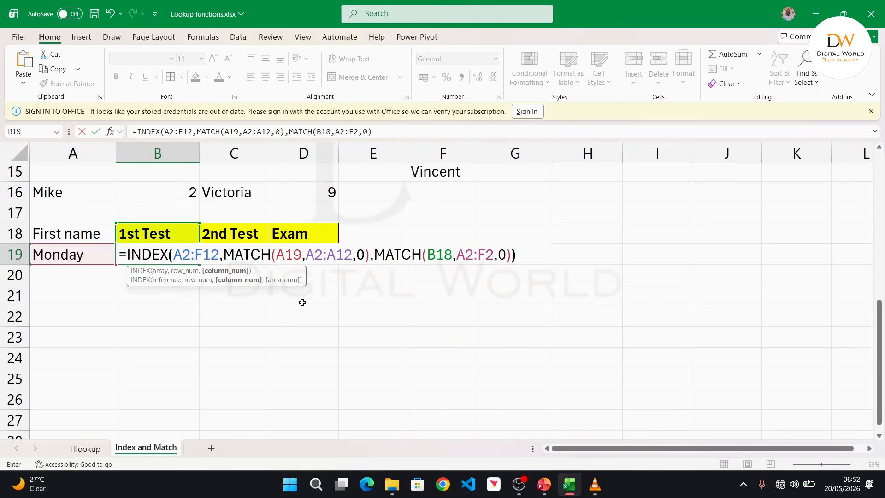
{"action": "key", "text": "Return"}
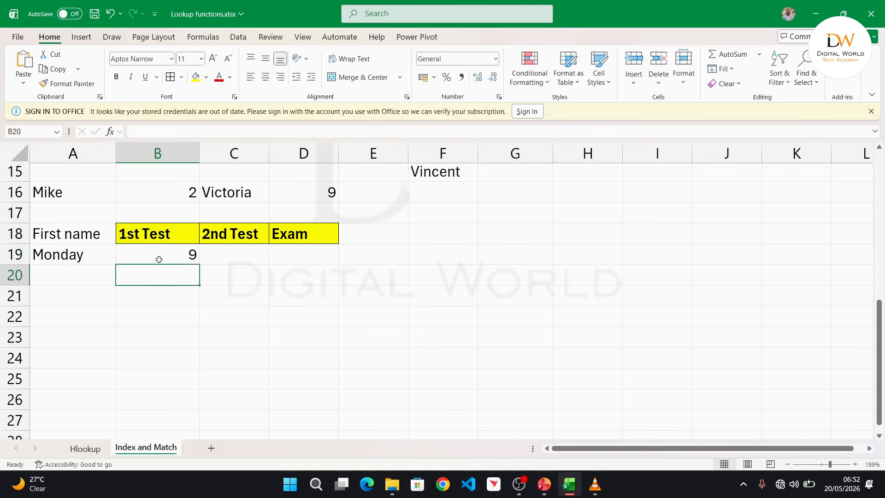
Start an INDEX formula in cell C19 under 2nd Test, using the JSS 3 Result range A2:F12 as the array.
{"action": "left_click", "coordinate": [212, 259]}
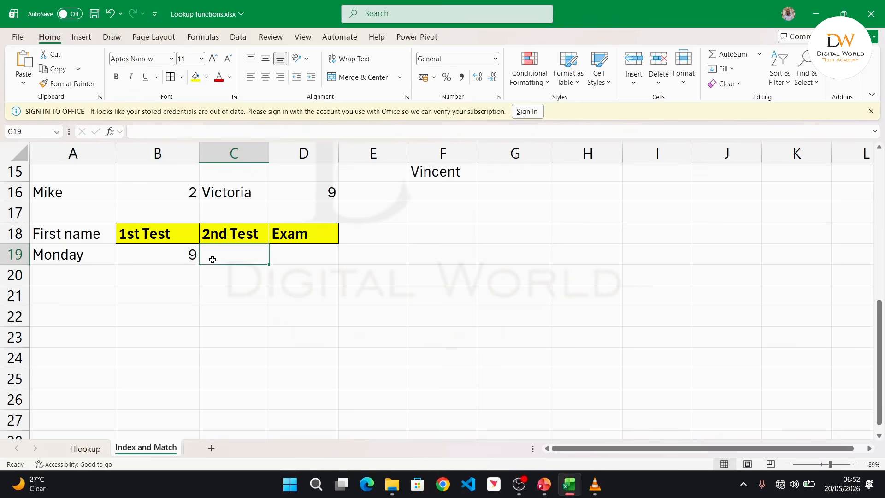
{"action": "type", "text": "="}
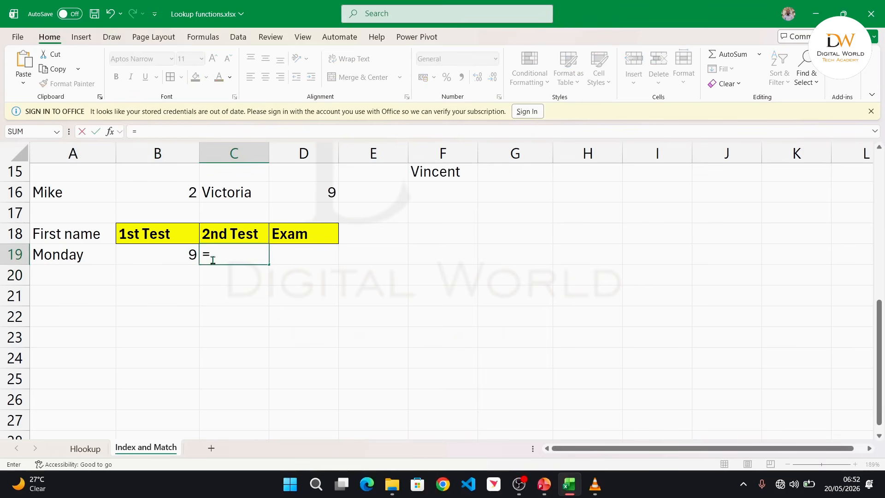
{"action": "type", "text": "index"}
{"action": "key", "text": "Tab"}
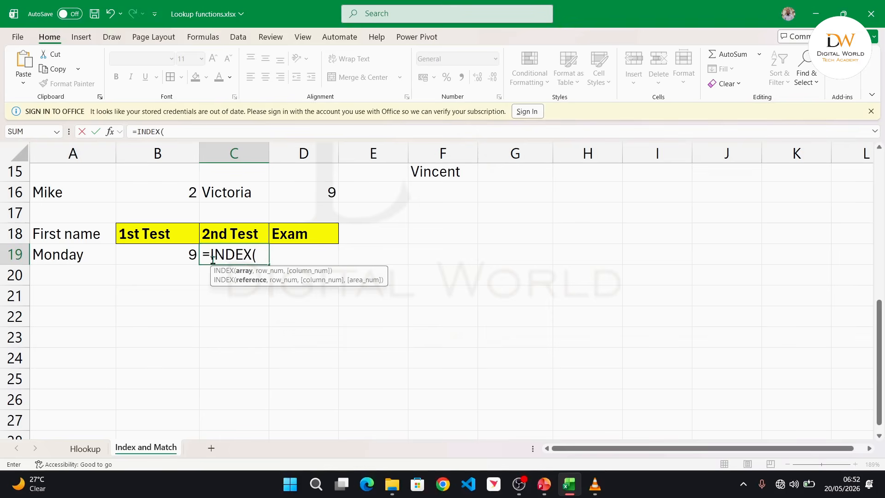
{"action": "scroll", "coordinate": [212, 260], "scroll_direction": "up", "scroll_amount": 5}
{"action": "left_click_drag", "start_coordinate": [67, 193], "coordinate": [450, 405]}
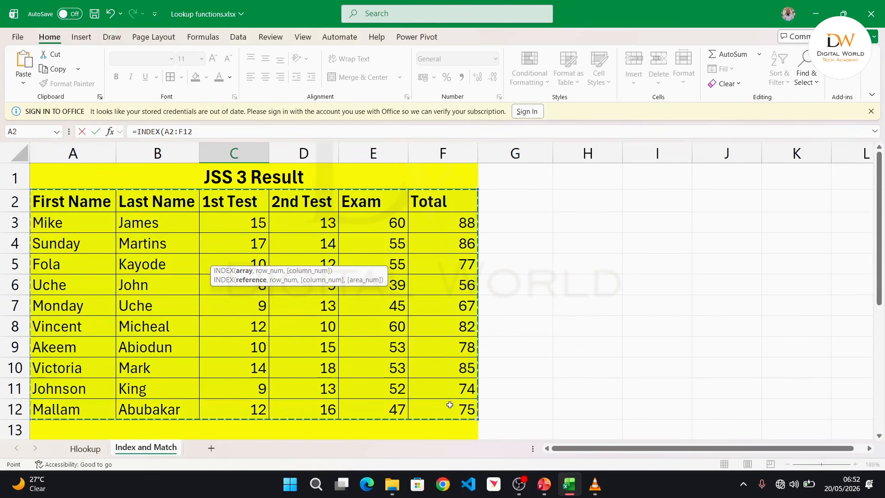
{"action": "type", "text": ","}
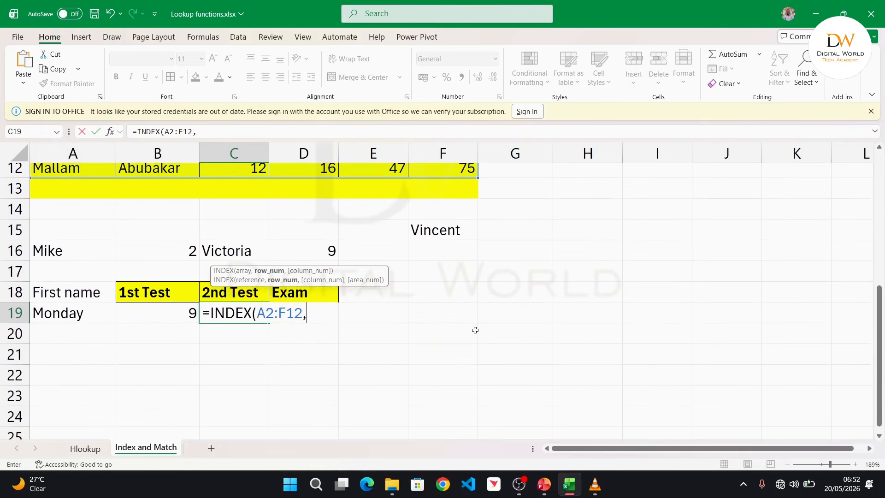
Nest a MATCH function as the INDEX row number in C19, with the first name in A19 as its lookup value.
{"action": "type", "text": "match"}
{"action": "key", "text": "Tab"}
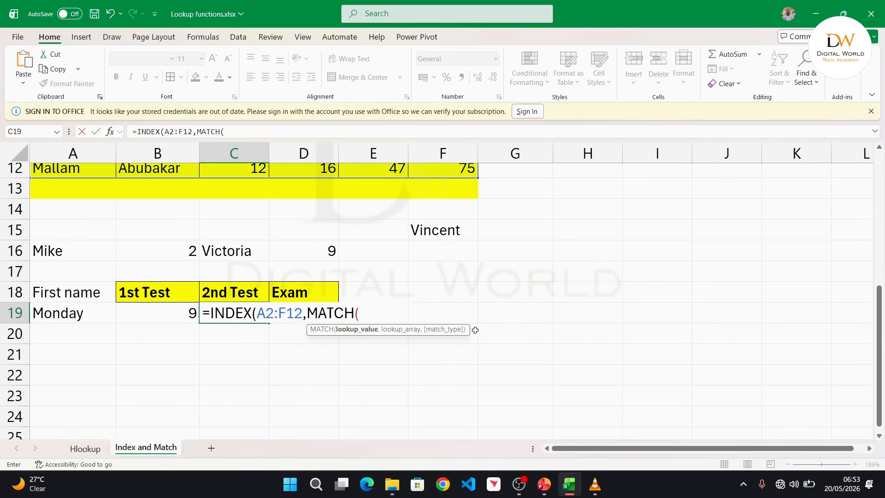
{"action": "left_click", "coordinate": [75, 321]}
{"action": "scroll", "coordinate": [67, 258], "scroll_direction": "up", "scroll_amount": 4}
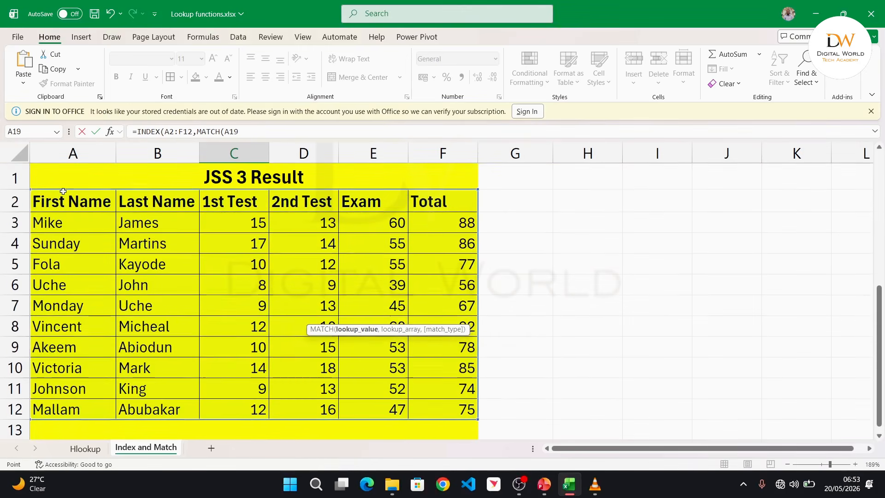
{"action": "left_click_drag", "start_coordinate": [63, 191], "coordinate": [46, 410]}
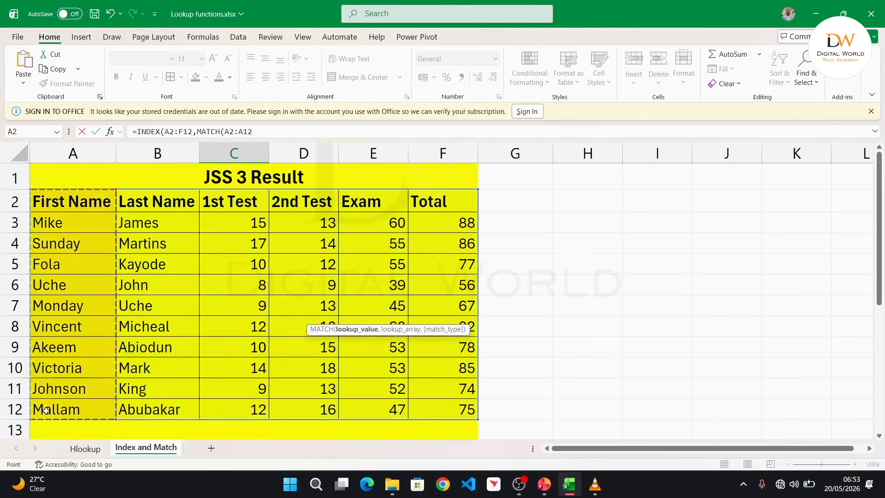
{"action": "scroll", "coordinate": [46, 410], "scroll_direction": "down", "scroll_amount": 4}
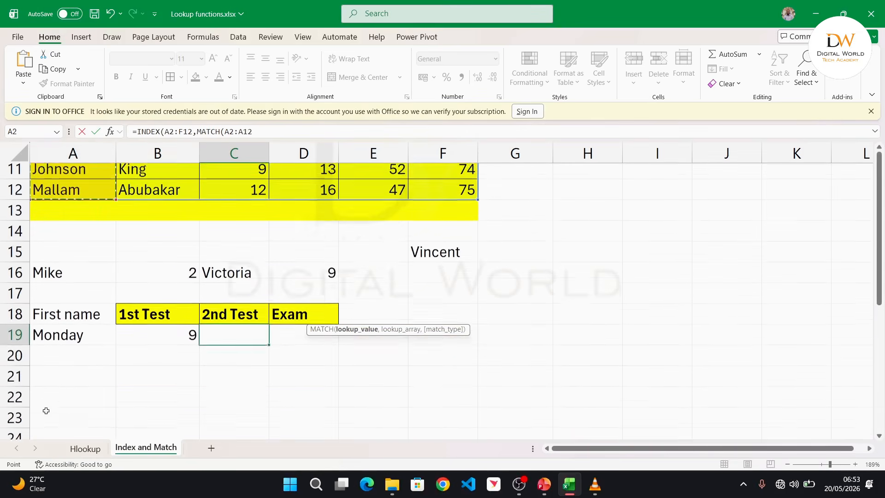
{"action": "left_click", "coordinate": [68, 329]}
{"action": "scroll", "coordinate": [68, 329], "scroll_direction": "up", "scroll_amount": 1}
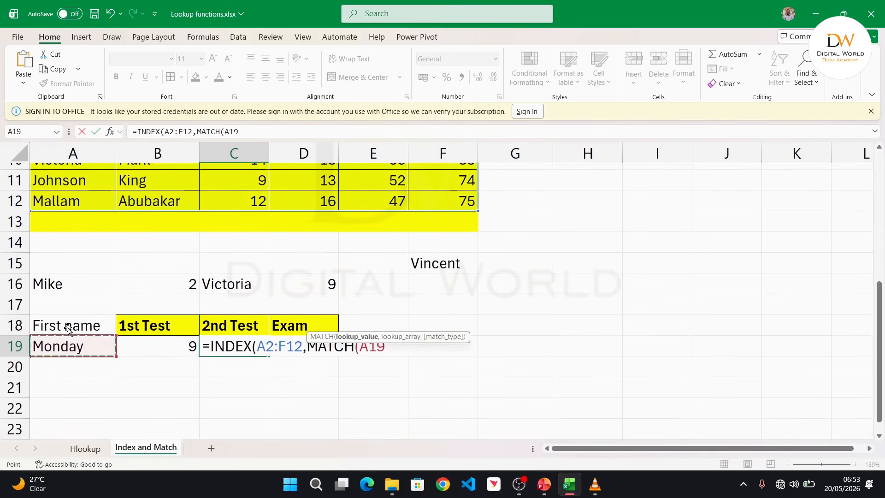
{"action": "type", "text": ","}
Set the row MATCH lookup array in C19 to the First Name column A2:A12 with exact match 0, and close that function.
{"action": "scroll", "coordinate": [68, 328], "scroll_direction": "up", "scroll_amount": 4}
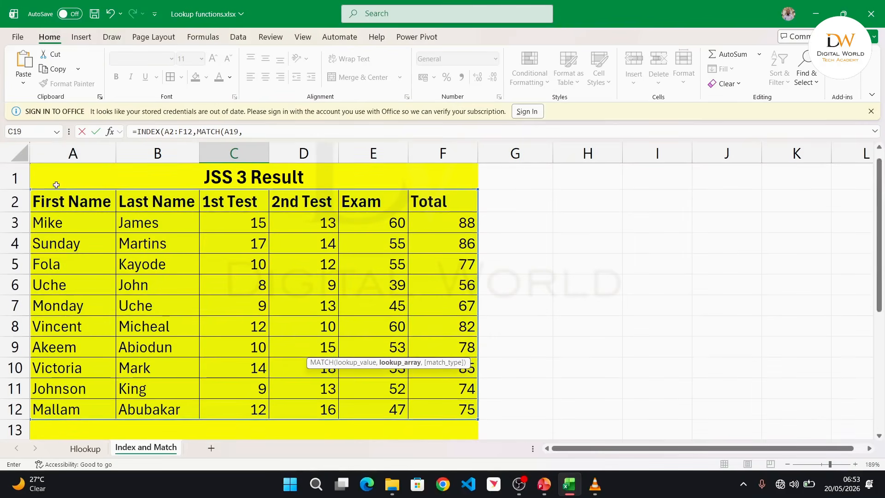
{"action": "left_click_drag", "start_coordinate": [55, 202], "coordinate": [47, 404]}
{"action": "type", "text": ","}
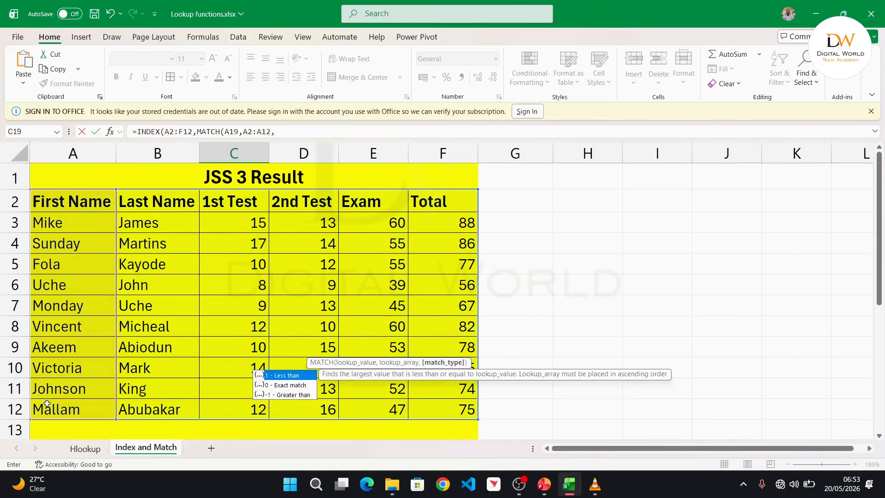
{"action": "scroll", "coordinate": [47, 404], "scroll_direction": "down", "scroll_amount": 3}
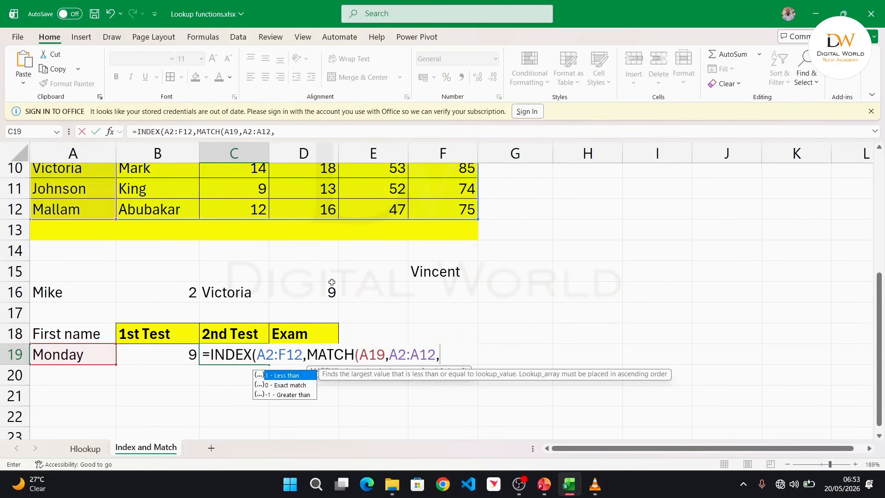
{"action": "double_click", "coordinate": [300, 386]}
{"action": "type", "text": ")"}
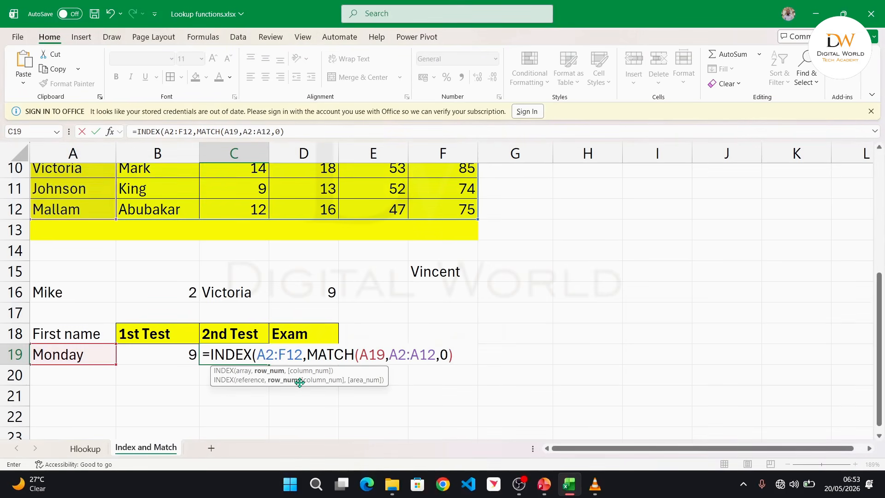
Nest a second MATCH function as the column number in C19, with the 2nd Test header C18 as its lookup value.
{"action": "type", "text": ","}
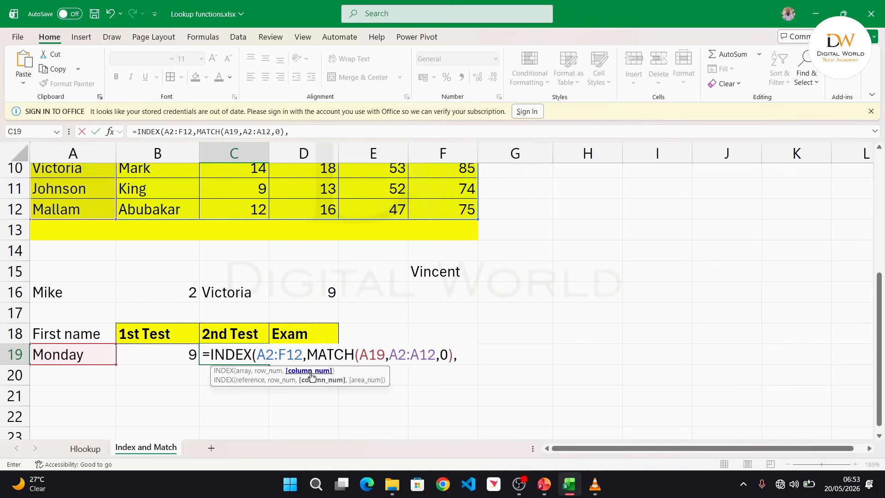
{"action": "type", "text": "match"}
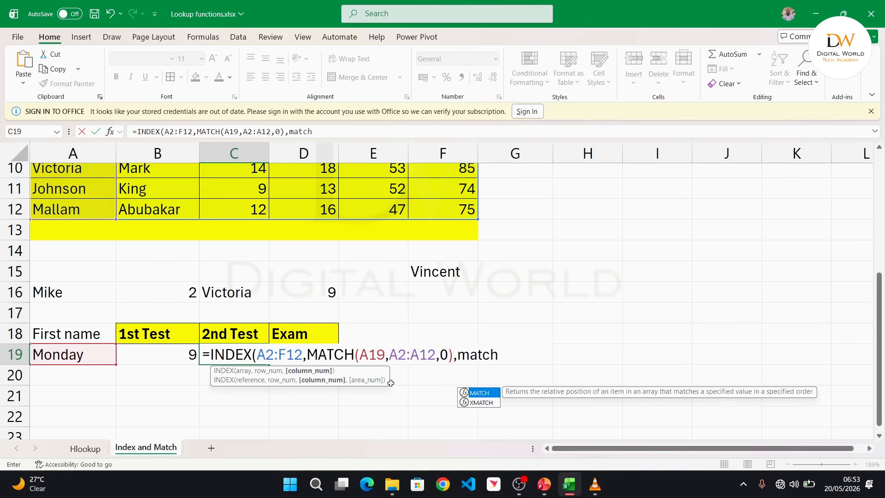
{"action": "key", "text": "Tab"}
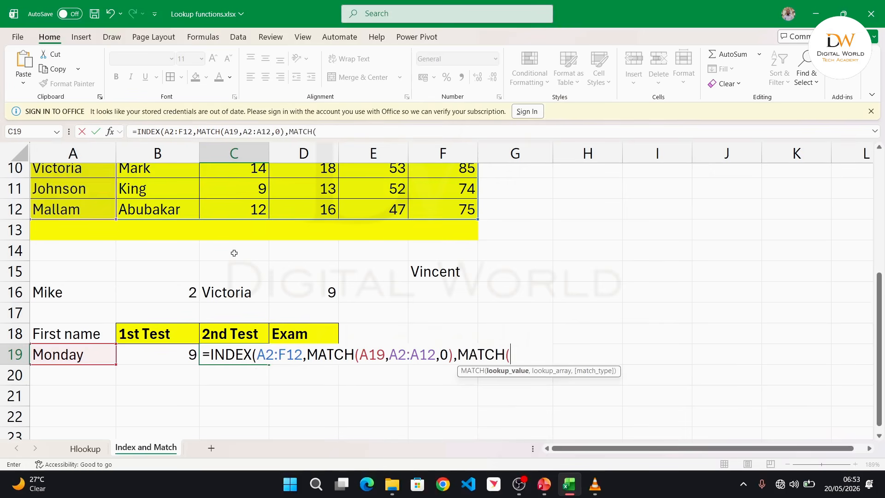
{"action": "left_click", "coordinate": [236, 336]}
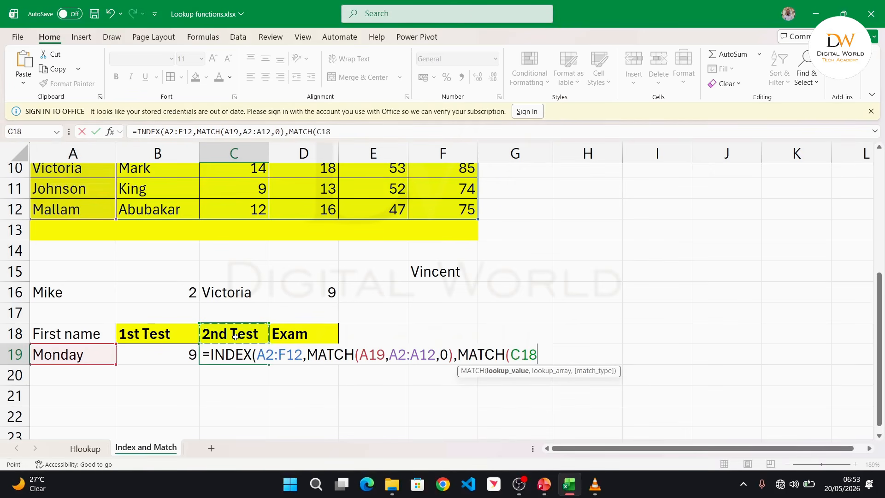
{"action": "type", "text": ","}
Complete the C19 formula with header row A2:F2 as the column MATCH lookup array and match type 0, closing both functions.
{"action": "scroll", "coordinate": [307, 338], "scroll_direction": "up", "scroll_amount": 3}
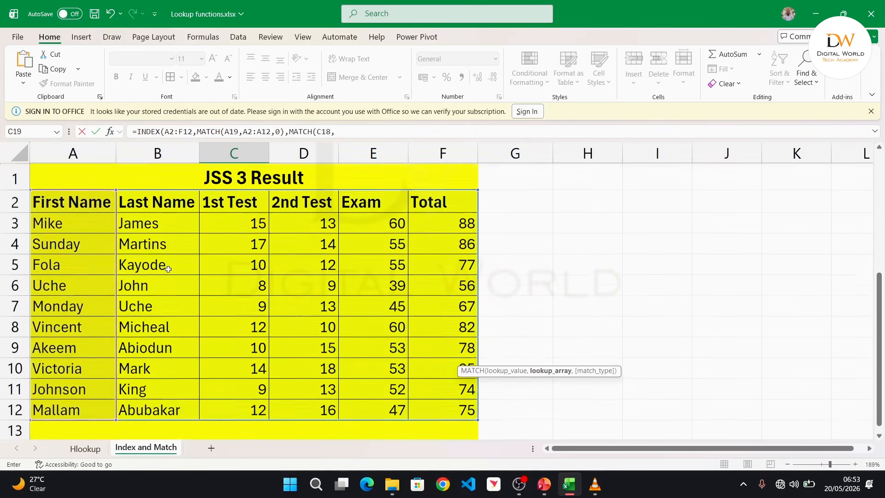
{"action": "left_click_drag", "start_coordinate": [64, 209], "coordinate": [427, 205]}
{"action": "type", "text": ","}
{"action": "scroll", "coordinate": [424, 205], "scroll_direction": "down", "scroll_amount": 3}
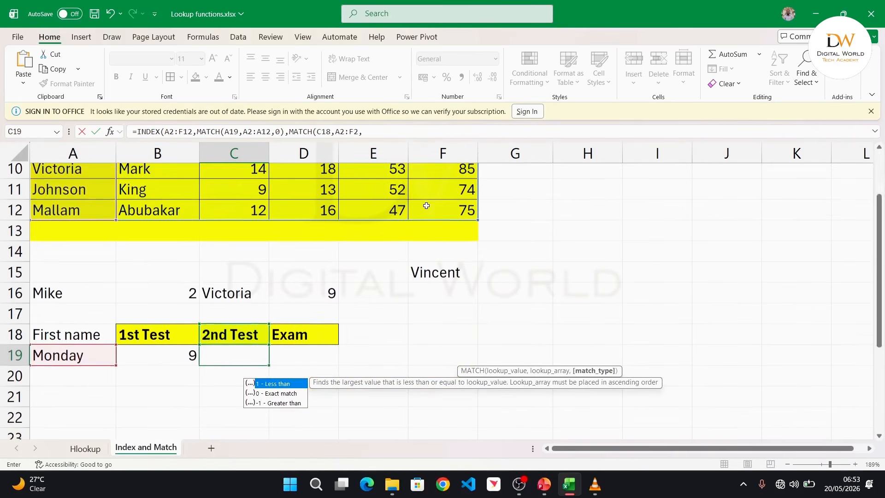
{"action": "type", "text": "0"}
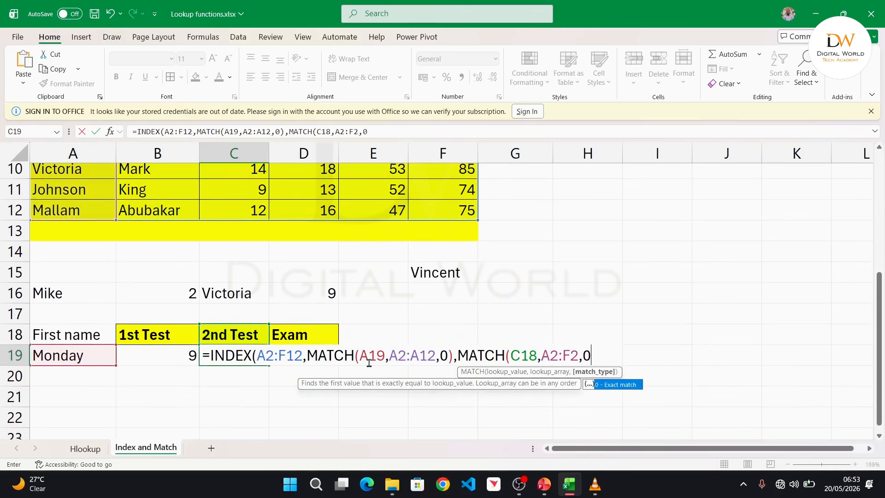
{"action": "type", "text": ")"}
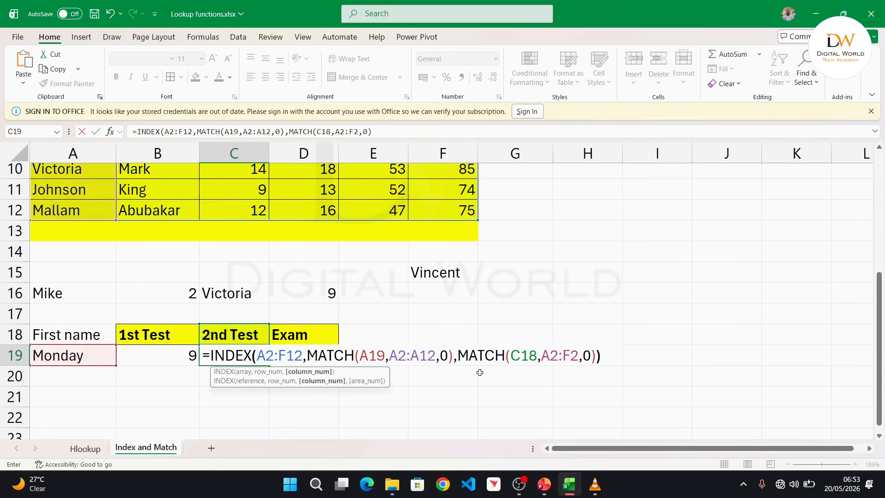
{"action": "key", "text": "Return"}
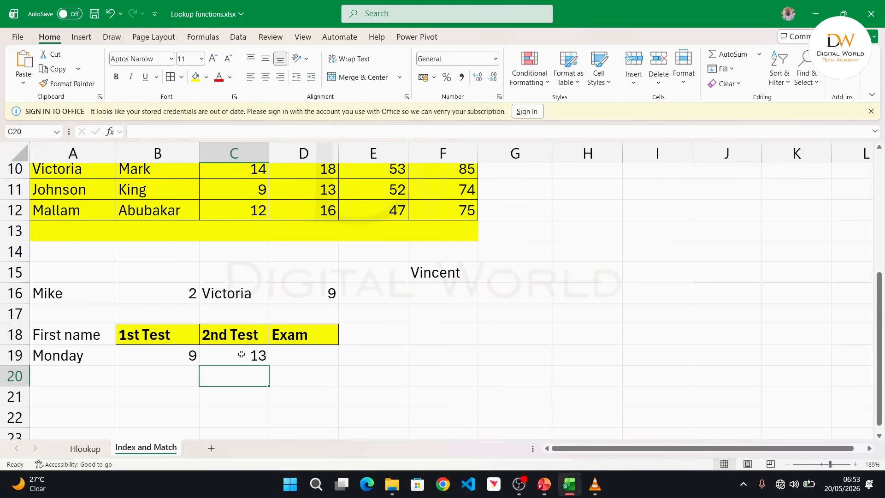
Check the looked-up scores against the student's row A7:D7 and the 1st Test and 2nd Test headers in the JSS 3 Result table.
{"action": "scroll", "coordinate": [241, 354], "scroll_direction": "up", "scroll_amount": 3}
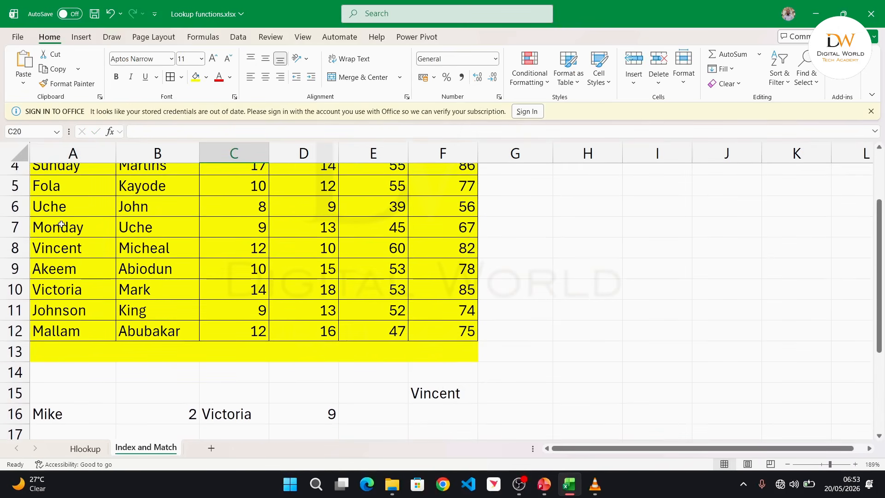
{"action": "left_click_drag", "start_coordinate": [61, 225], "coordinate": [303, 231]}
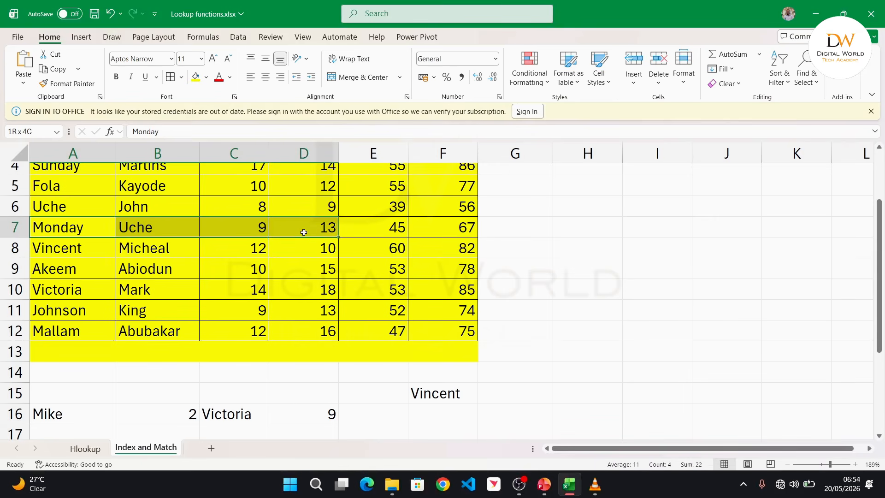
{"action": "scroll", "coordinate": [301, 229], "scroll_direction": "up", "scroll_amount": 2}
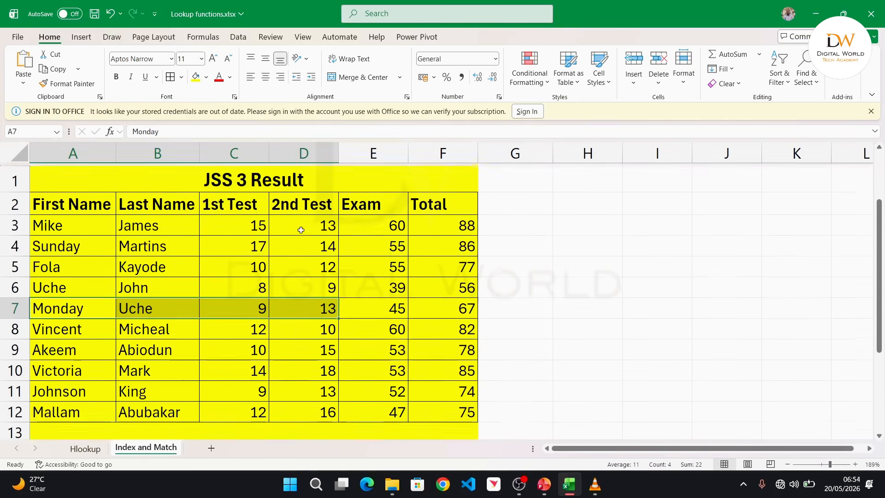
{"action": "left_click", "coordinate": [226, 201]}
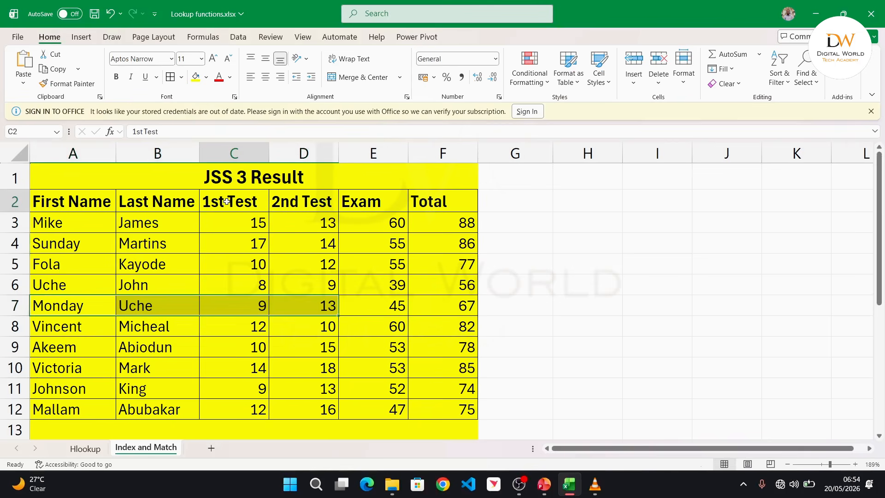
{"action": "left_click", "coordinate": [305, 204]}
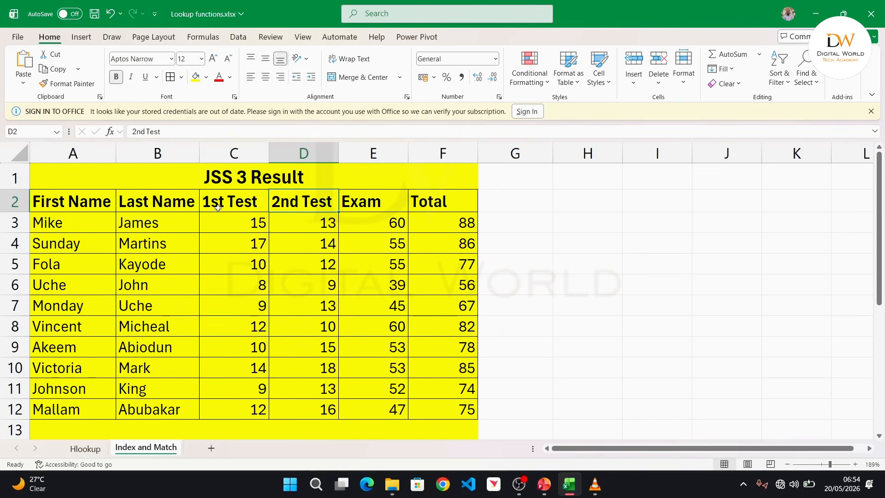
{"action": "scroll", "coordinate": [304, 202], "scroll_direction": "down", "scroll_amount": 7}
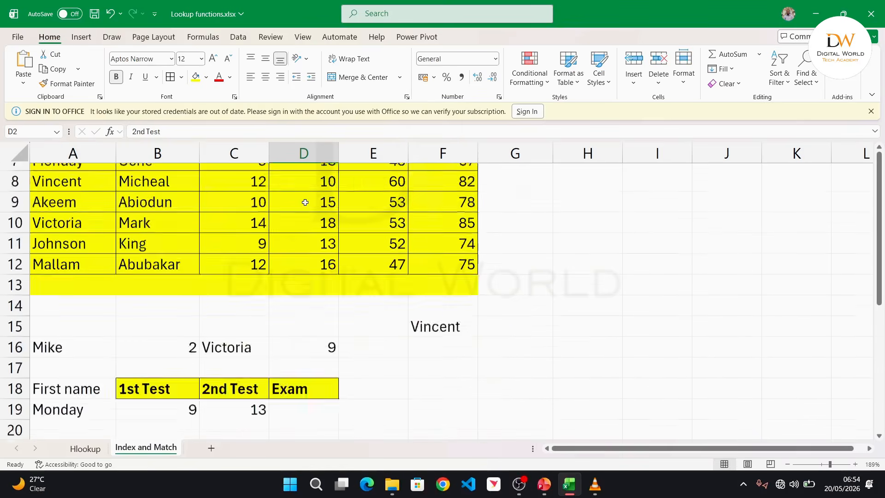
Start an INDEX formula in D19 under the Exam header, with the JSS 3 Result table A2:F12 as its array.
{"action": "scroll", "coordinate": [304, 201], "scroll_direction": "up", "scroll_amount": 4}
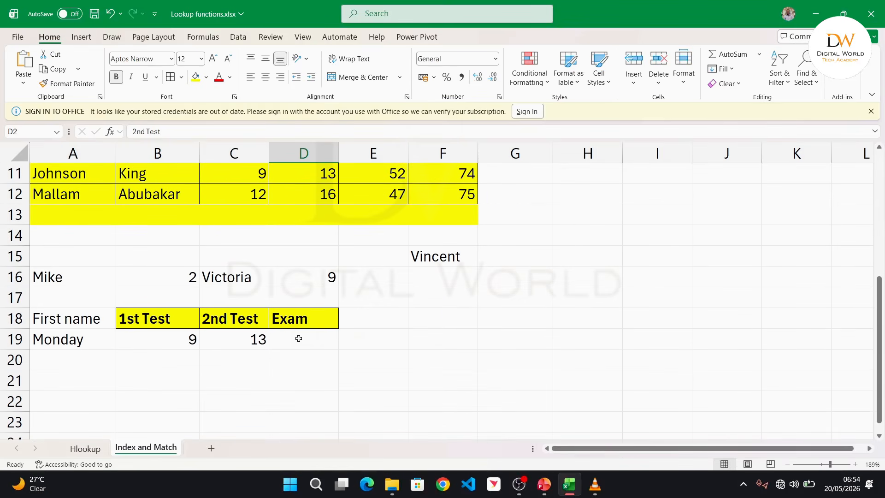
{"action": "left_click", "coordinate": [298, 339]}
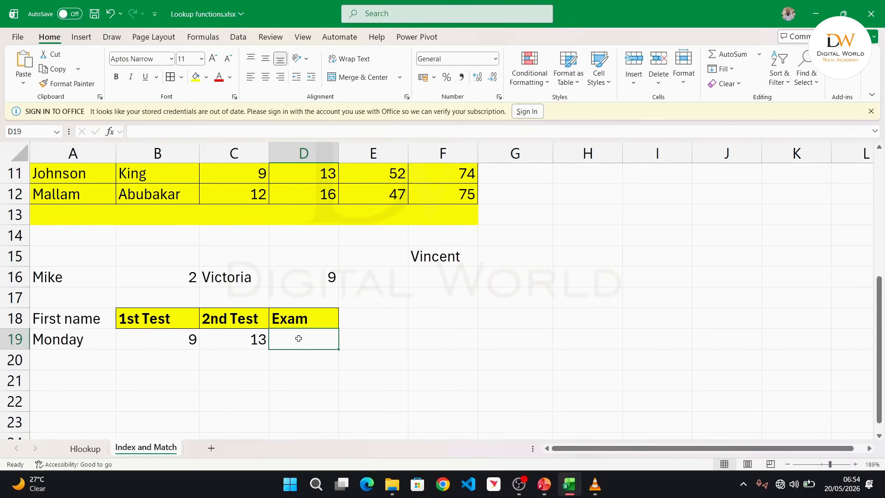
{"action": "type", "text": "="}
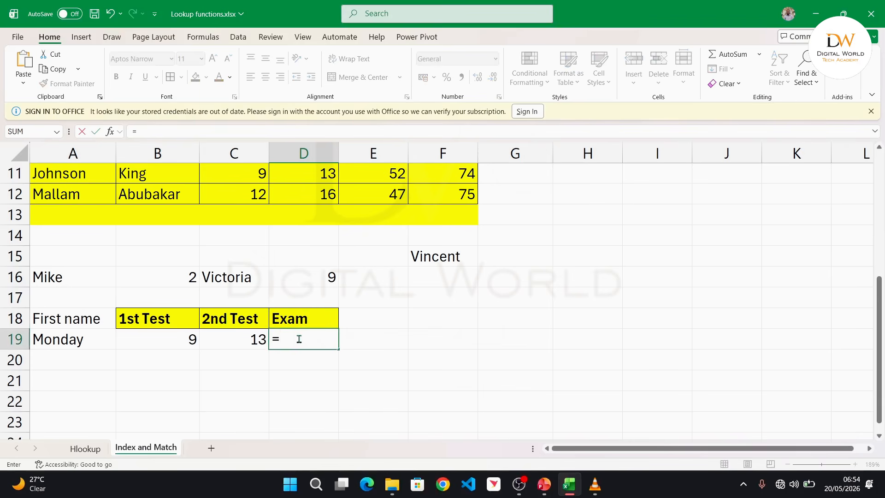
{"action": "type", "text": "inde"}
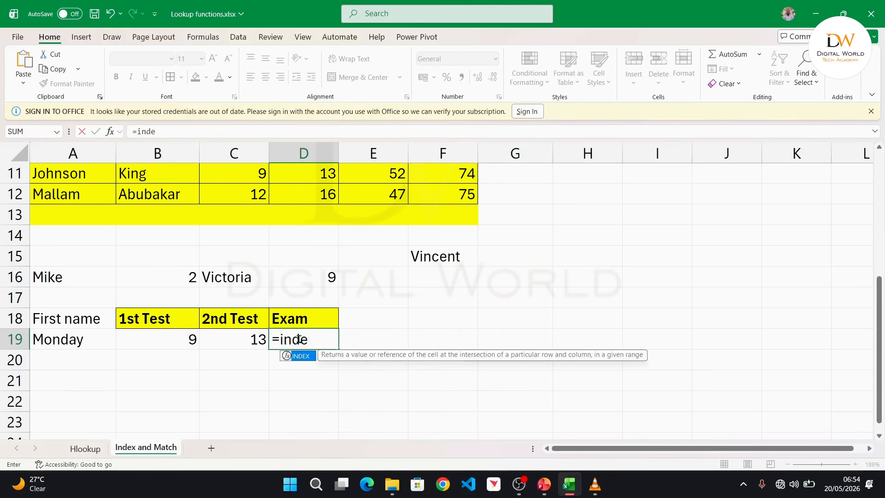
{"action": "type", "text": "x"}
{"action": "key", "text": "Tab"}
{"action": "scroll", "coordinate": [299, 338], "scroll_direction": "up", "scroll_amount": 4}
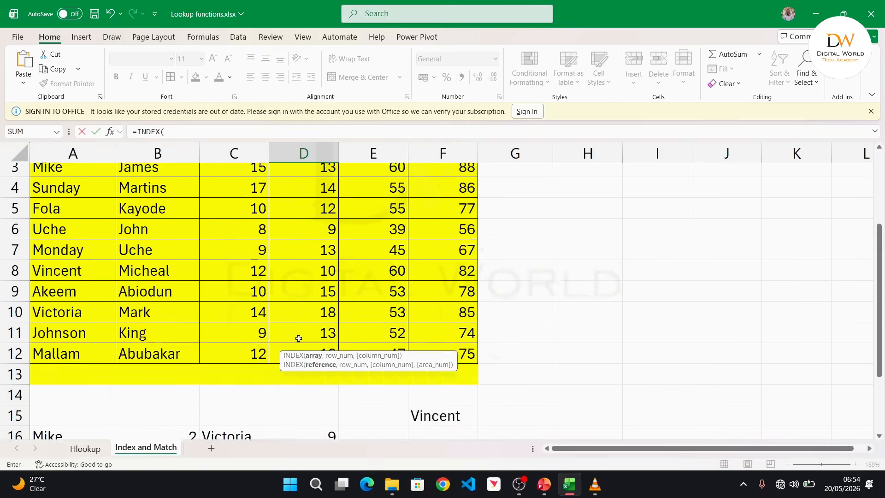
{"action": "scroll", "coordinate": [299, 339], "scroll_direction": "down", "scroll_amount": 4}
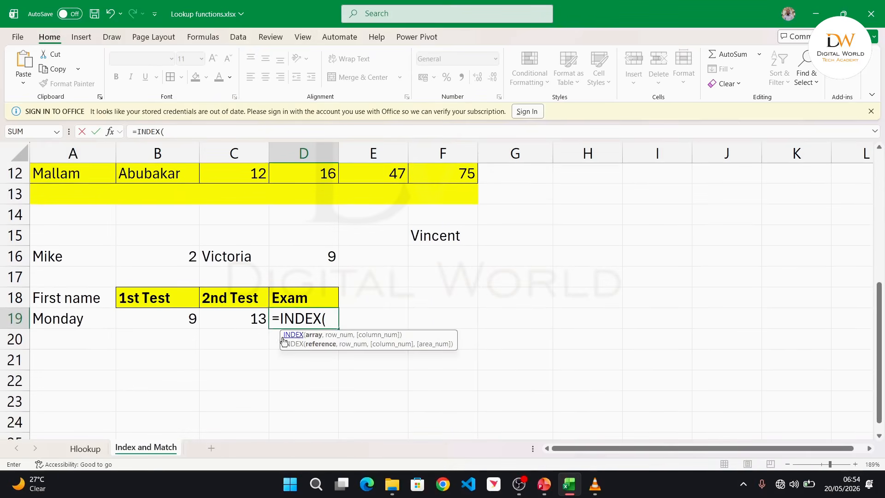
{"action": "scroll", "coordinate": [245, 290], "scroll_direction": "up", "scroll_amount": 4}
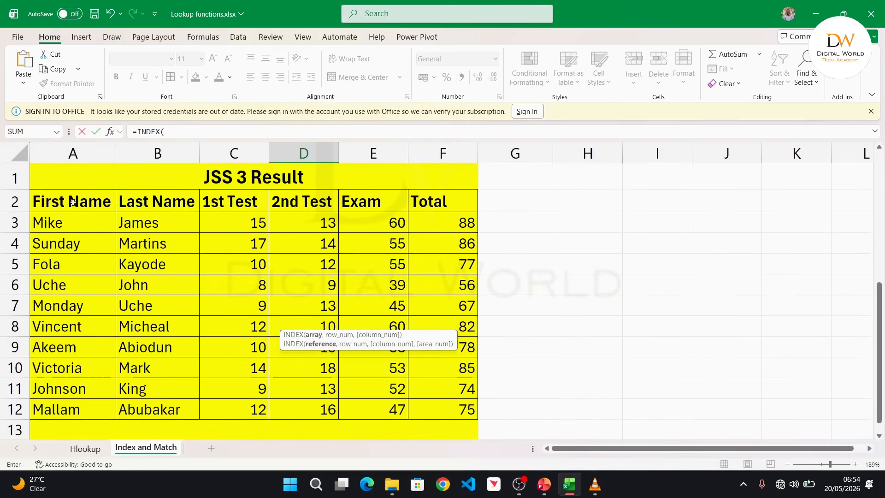
{"action": "left_click_drag", "start_coordinate": [70, 203], "coordinate": [455, 416]}
{"action": "type", "text": ","}
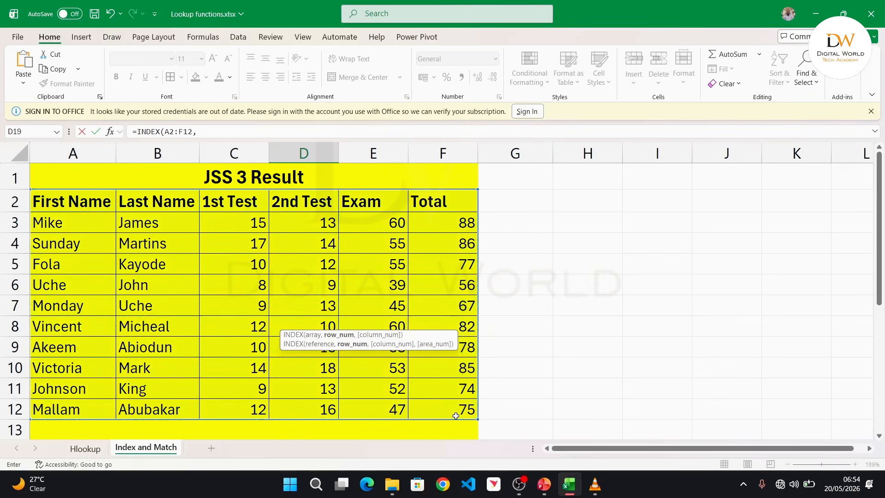
Nest a MATCH function as the row number in D19, with the first-name cell A19 as its lookup value.
{"action": "scroll", "coordinate": [455, 416], "scroll_direction": "down", "scroll_amount": 4}
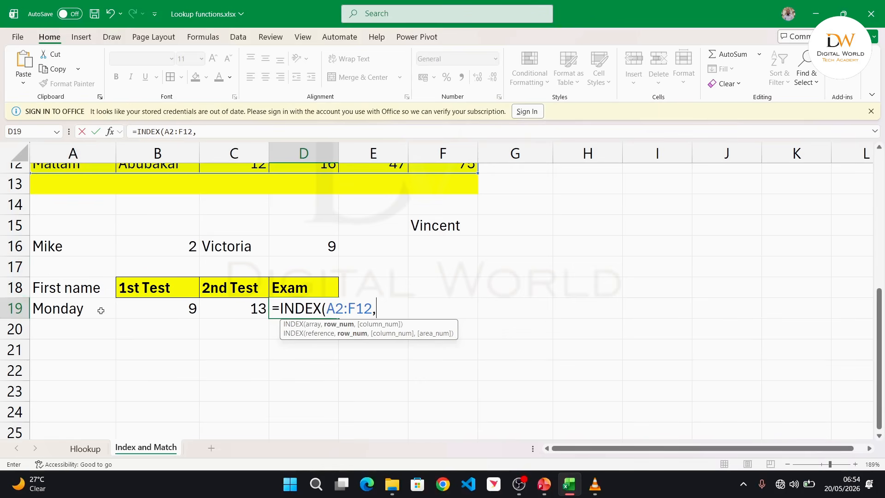
{"action": "type", "text": "matc"}
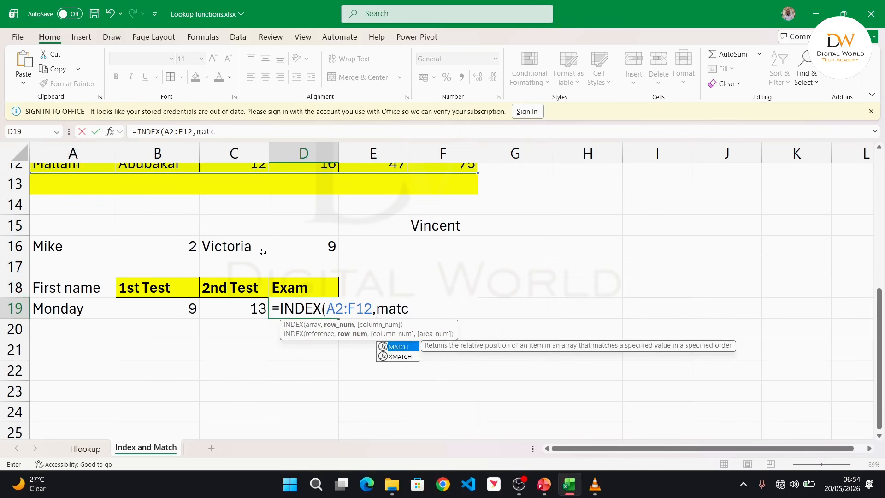
{"action": "key", "text": "Tab"}
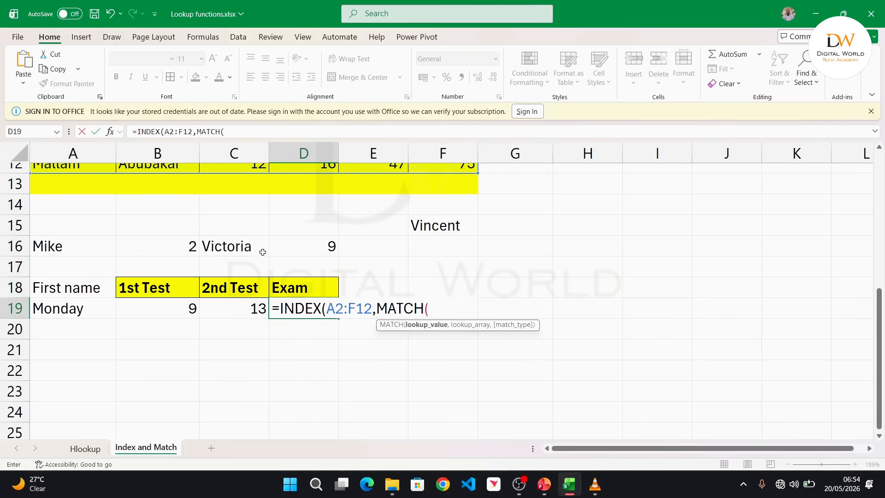
{"action": "left_click", "coordinate": [72, 310]}
{"action": "type", "text": ","}
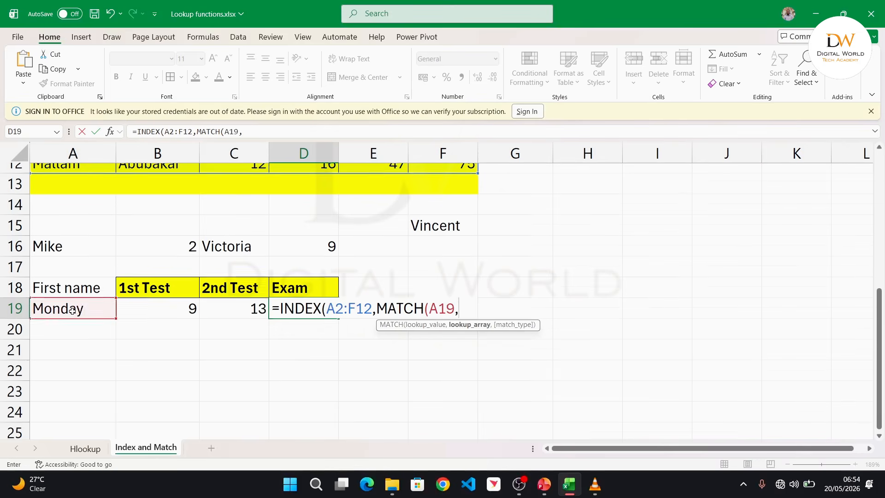
Set the row MATCH lookup array in D19 to the First Name column A2:A12 with exact match 0.
{"action": "scroll", "coordinate": [72, 310], "scroll_direction": "up", "scroll_amount": 4}
{"action": "left_click_drag", "start_coordinate": [72, 202], "coordinate": [70, 410]}
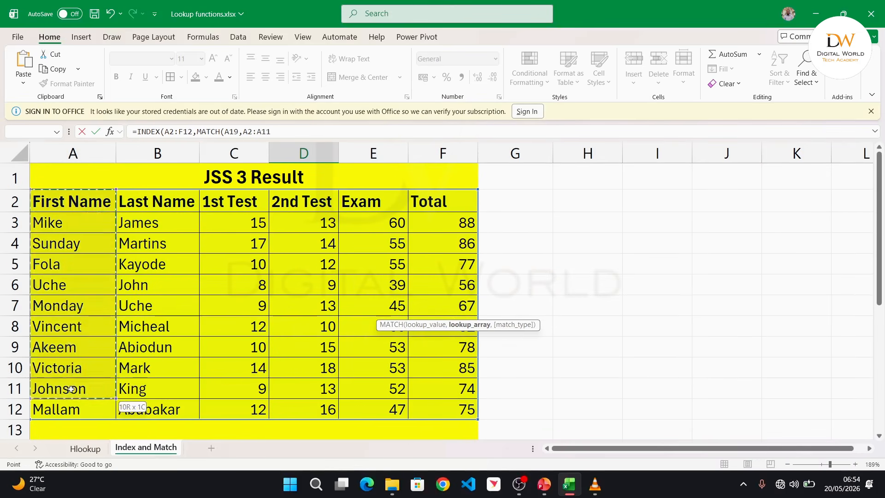
{"action": "scroll", "coordinate": [72, 406], "scroll_direction": "down", "scroll_amount": 2}
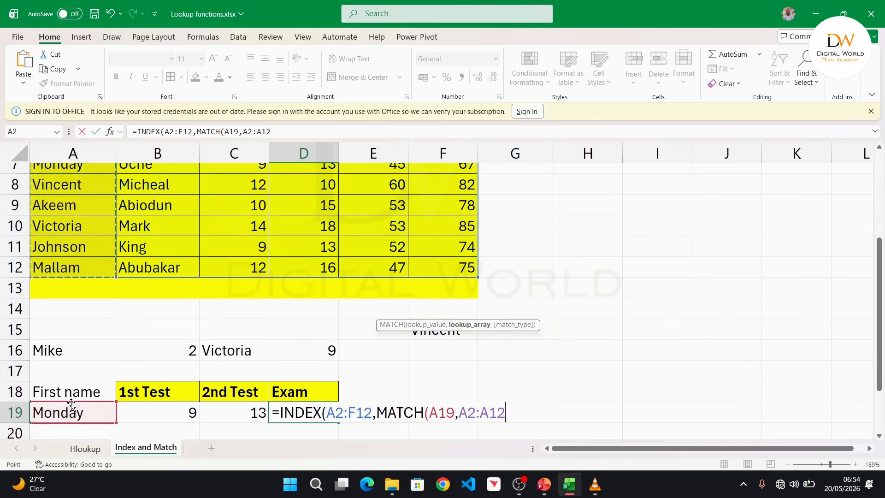
{"action": "type", "text": ","}
{"action": "scroll", "coordinate": [71, 405], "scroll_direction": "down", "scroll_amount": 2}
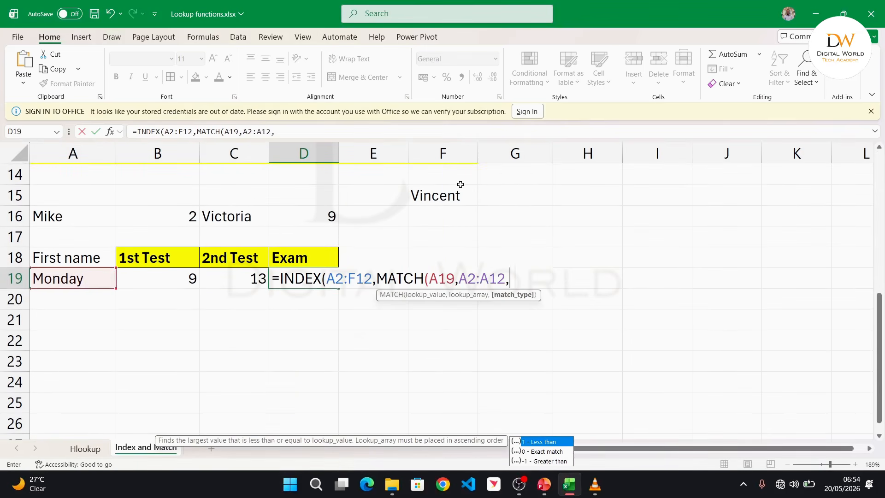
{"action": "key", "text": "Down"}
{"action": "key", "text": "Tab"}
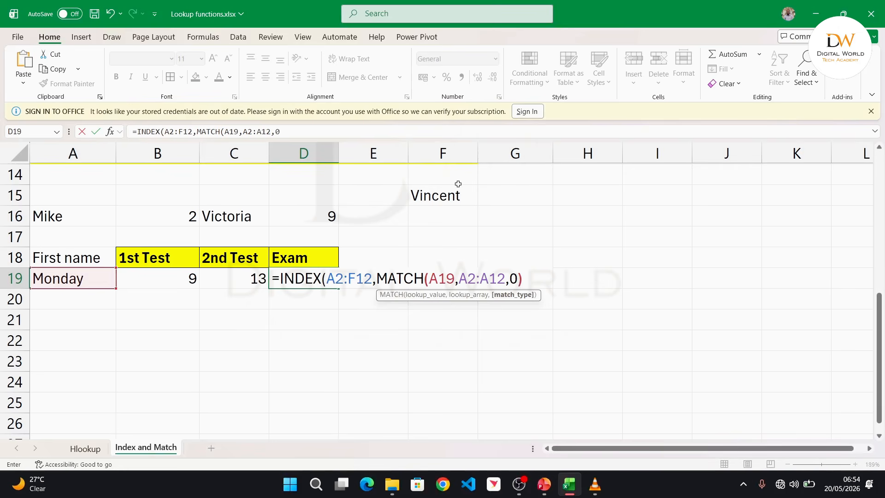
Close the row MATCH in D19 and nest a second MATCH as the column number, with the Exam header D18 as its lookup value.
{"action": "type", "text": "),mat"}
{"action": "key", "text": "Tab"}
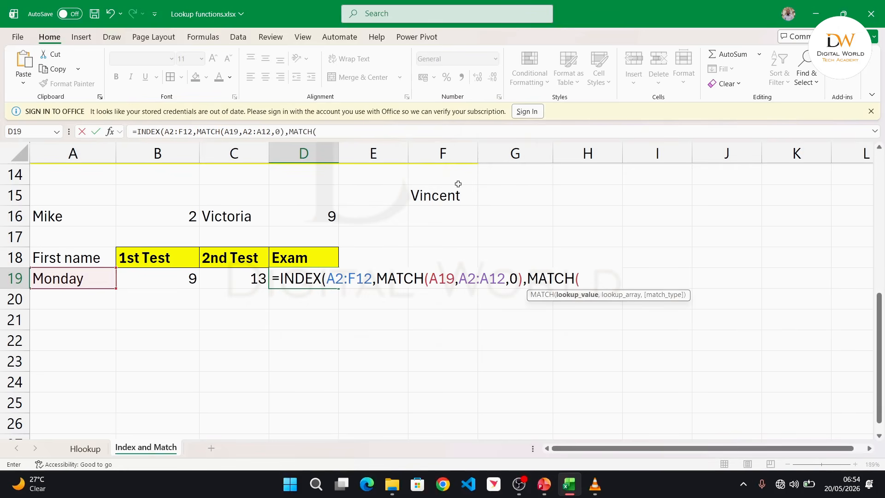
{"action": "left_click", "coordinate": [307, 262]}
{"action": "type", "text": ","}
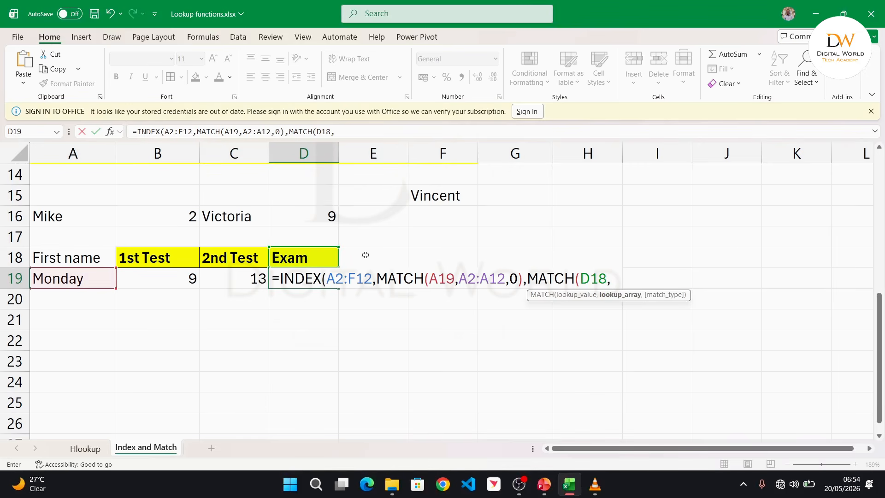
Complete the D19 formula with header row A2:F2 as the column MATCH lookup array and match type 0, closing both functions.
{"action": "scroll", "coordinate": [365, 255], "scroll_direction": "up", "scroll_amount": 5}
{"action": "left_click_drag", "start_coordinate": [67, 199], "coordinate": [433, 205]}
{"action": "type", "text": ","}
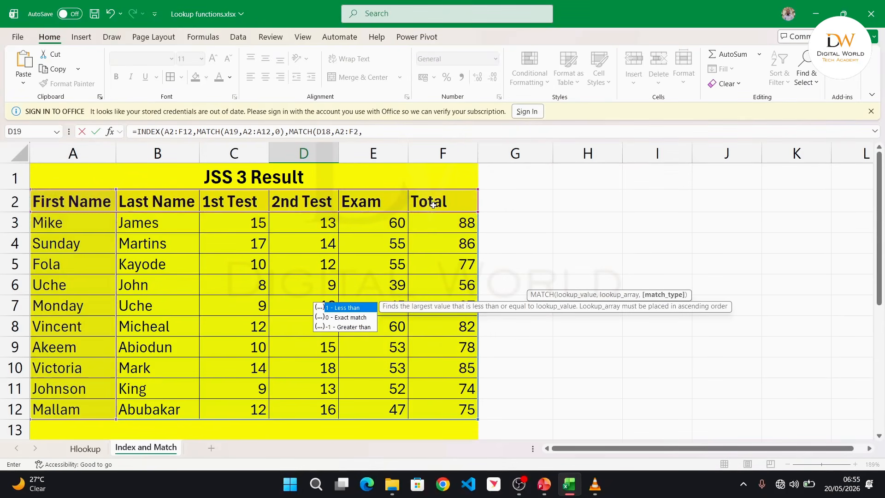
{"action": "type", "text": "0"}
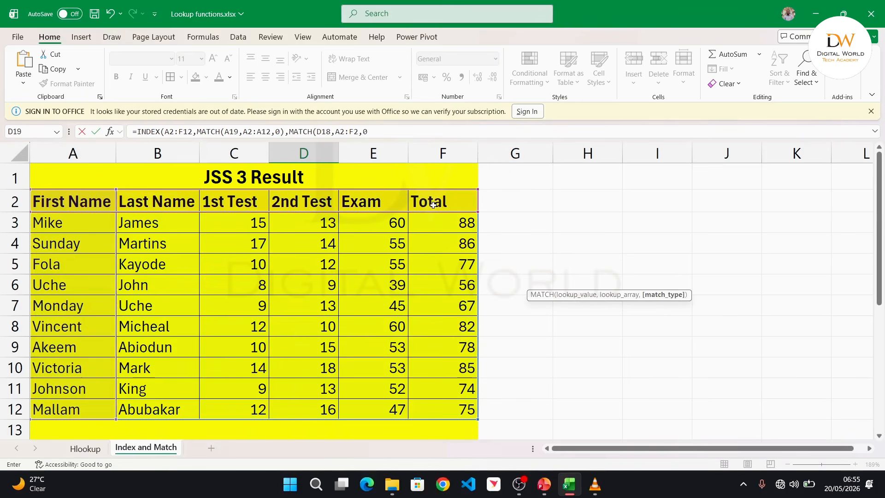
{"action": "type", "text": ")"}
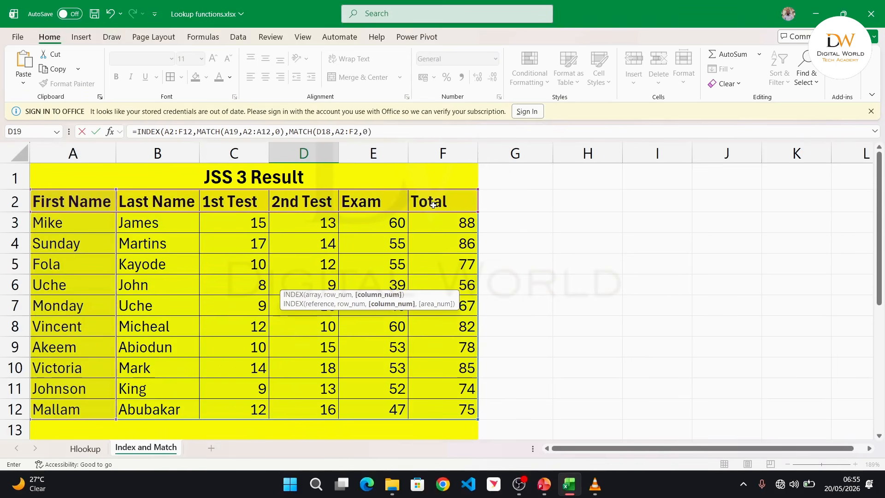
{"action": "type", "text": ")"}
{"action": "key", "text": "Return"}
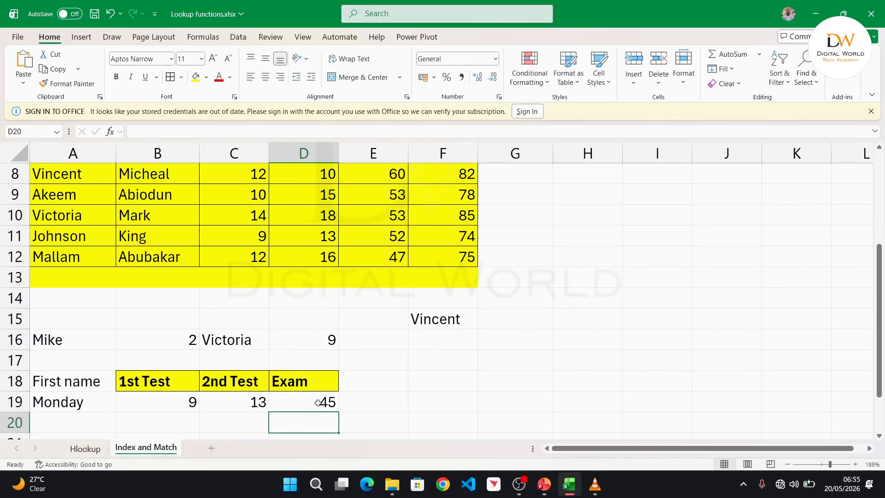
{"action": "scroll", "coordinate": [307, 396], "scroll_direction": "up", "scroll_amount": 2}
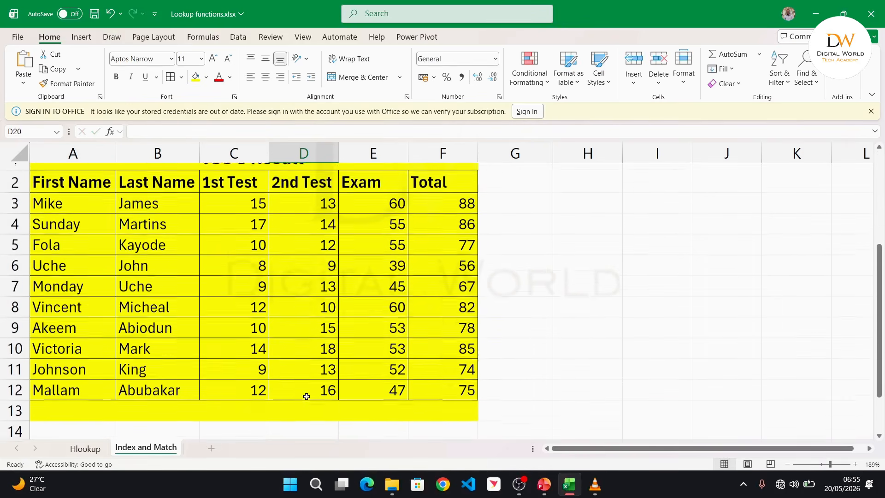
{"action": "scroll", "coordinate": [306, 396], "scroll_direction": "down", "scroll_amount": 3}
{"action": "scroll", "coordinate": [307, 396], "scroll_direction": "up", "scroll_amount": 1}
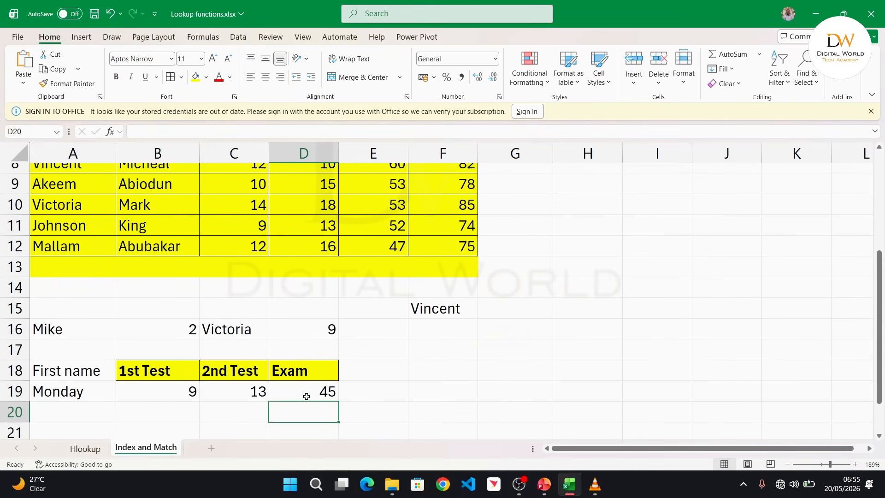